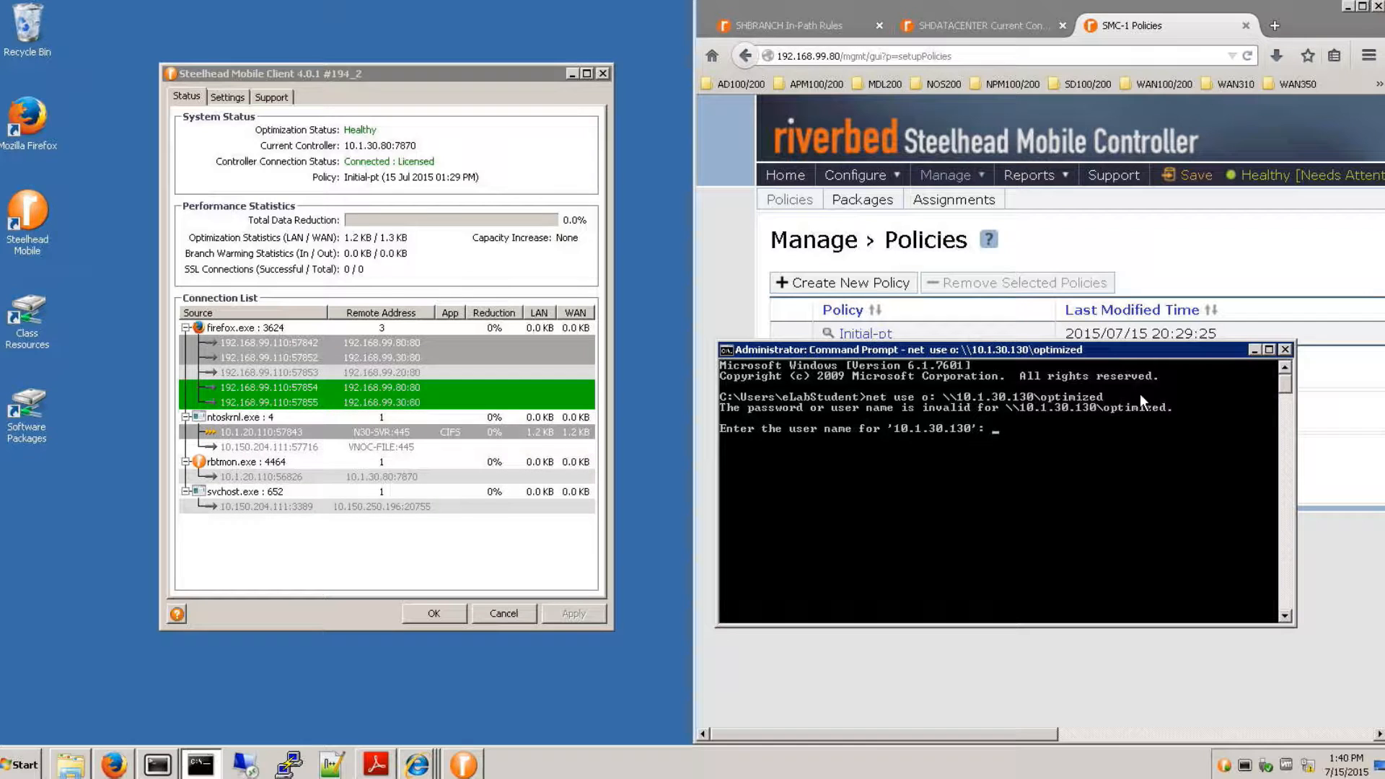
# - Authenticate to 10.1.30.130 with the user name admin and the account password to map drive O:
pyautogui.write('admin')
pyautogui.press('Return')
pyautogui.press('Return')
# - List the contents of drive O: with dir o: in the Command Prompt
pyautogui.write('dir ')
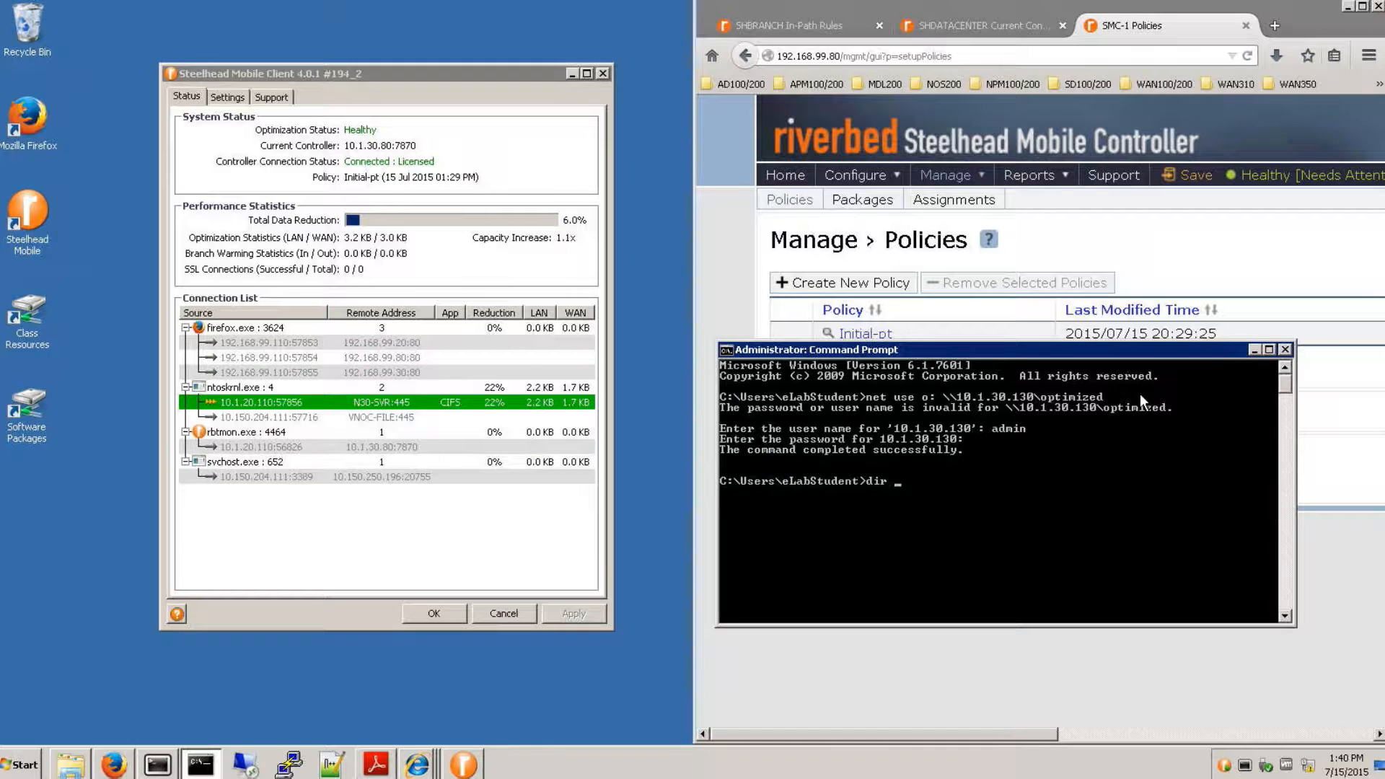
pyautogui.write('o:')
pyautogui.press('Return')
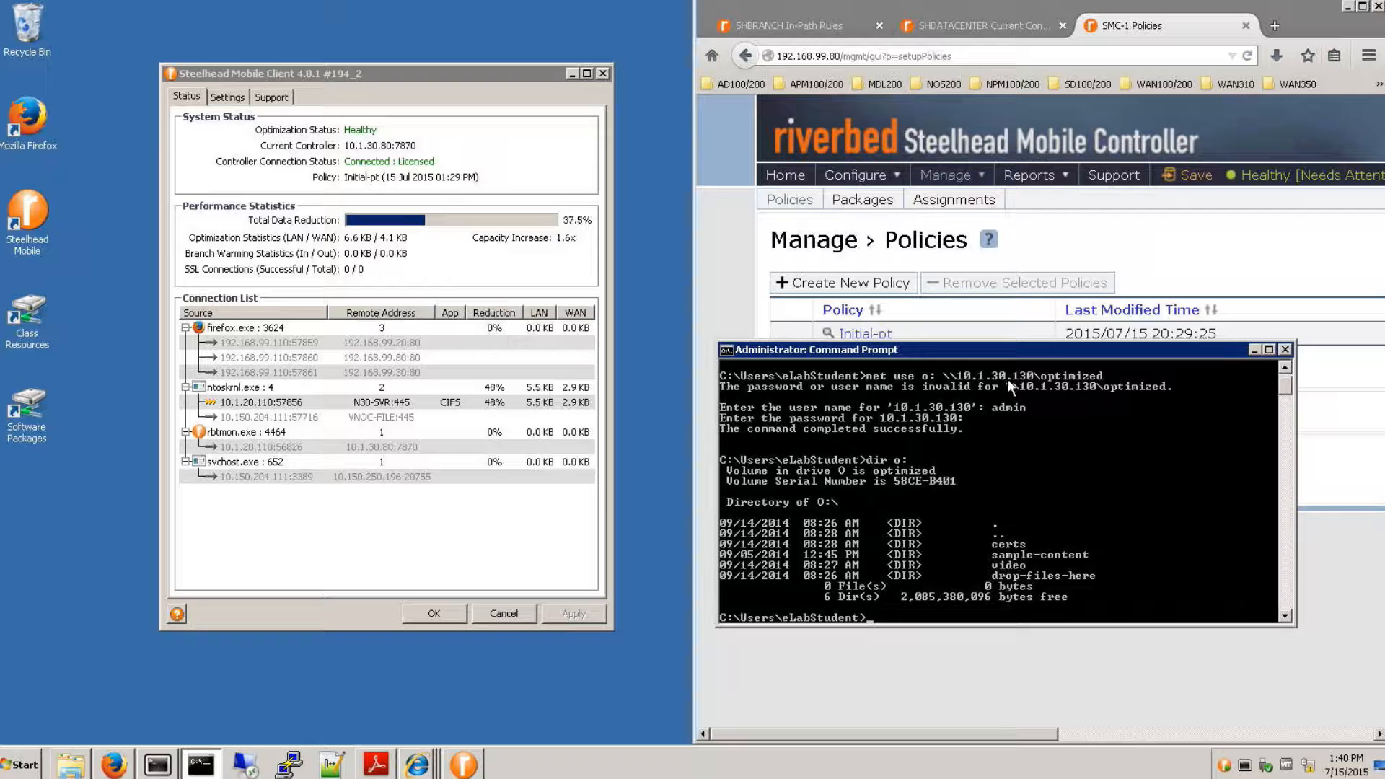
# - Show the details of the ntoskrnl.exe CIFS connection from 10.1.20.110:57856, and dismiss them after examining them
pyautogui.click(319, 404)
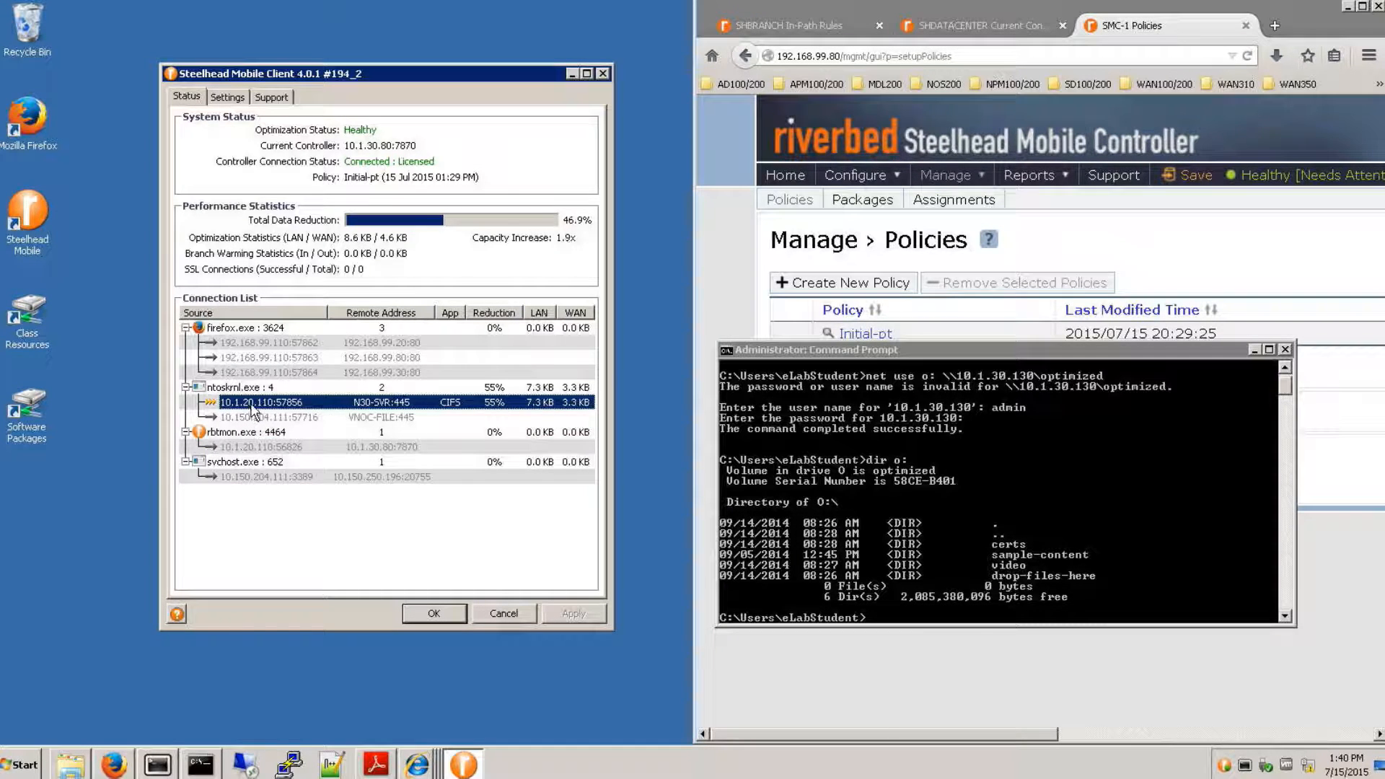
pyautogui.rightClick(250, 404)
pyautogui.click(296, 444)
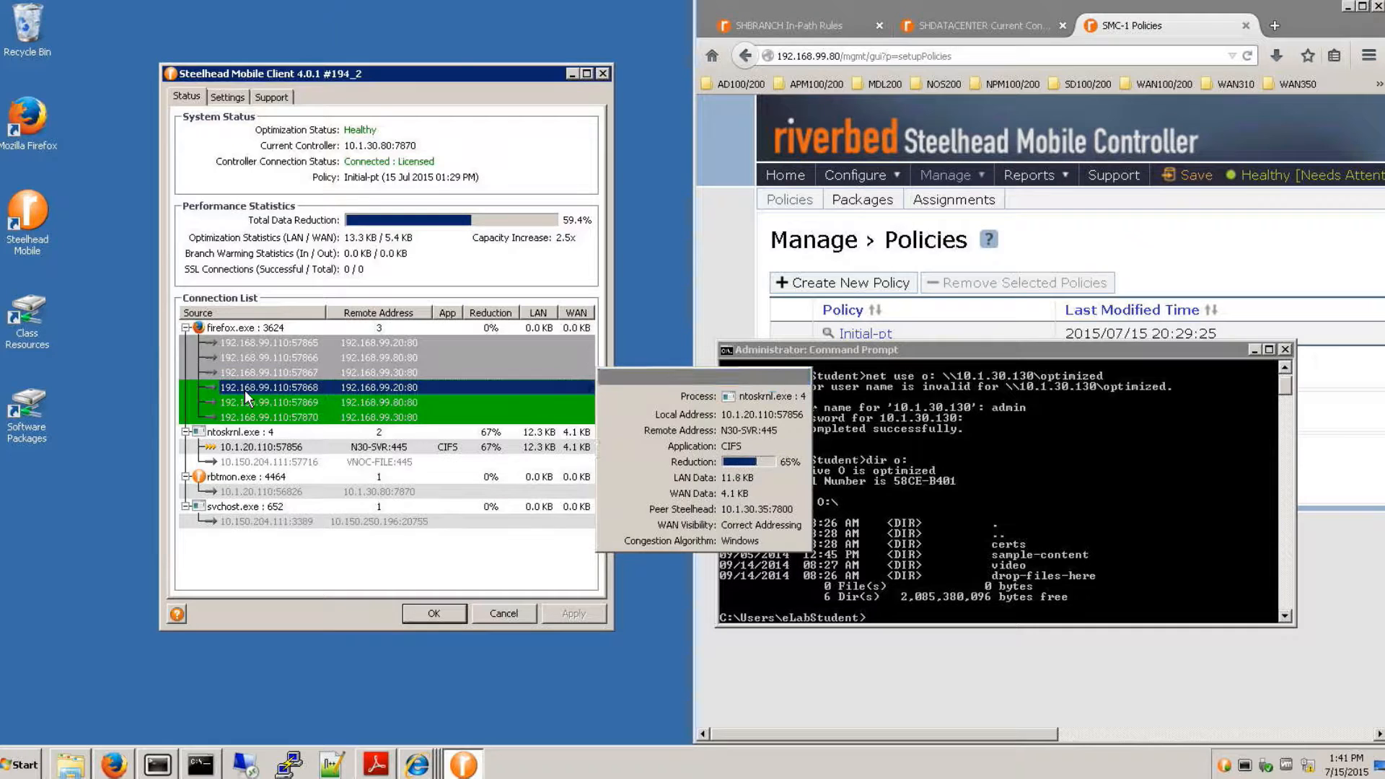
pyautogui.click(248, 387)
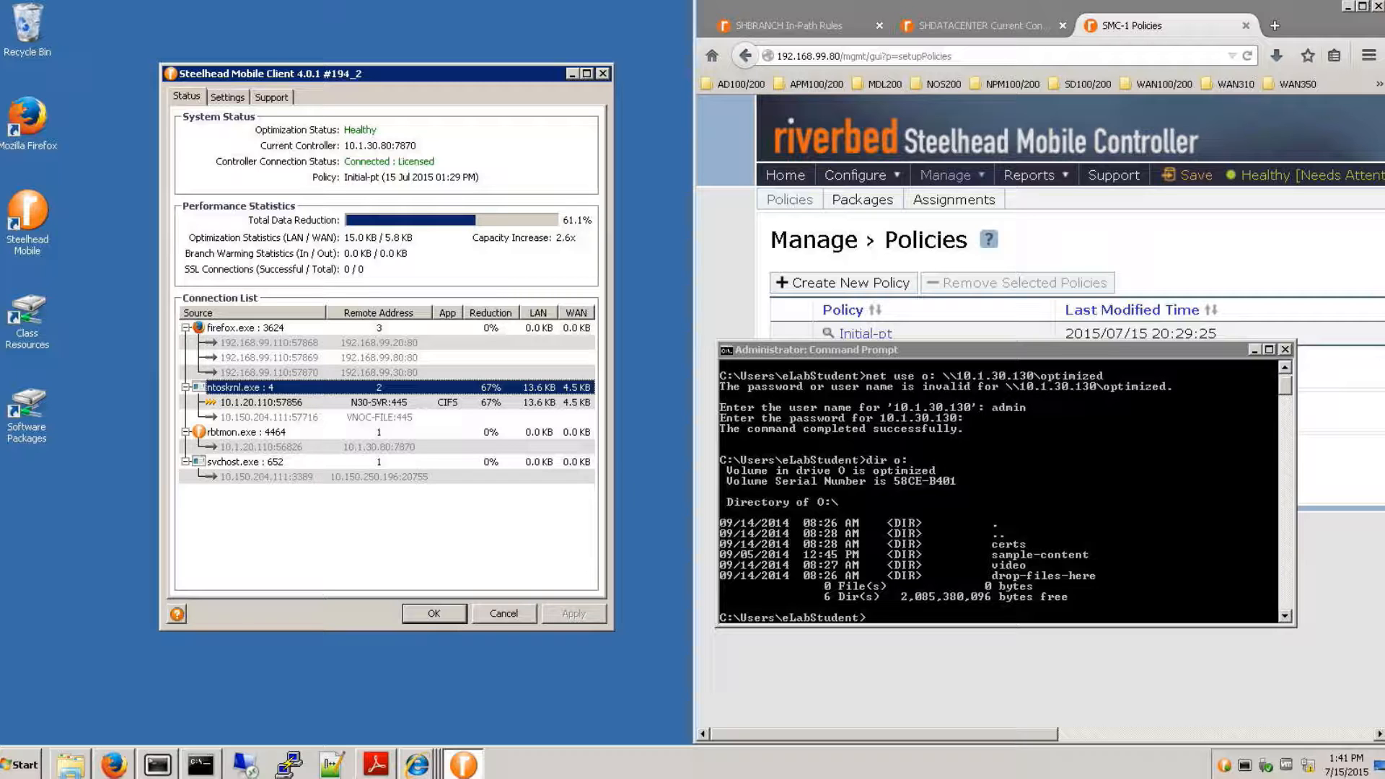
# - Maximize the browser on the SHDATACENTER Current Connections report and examine the listed connection's source and destination addresses
pyautogui.click(992, 26)
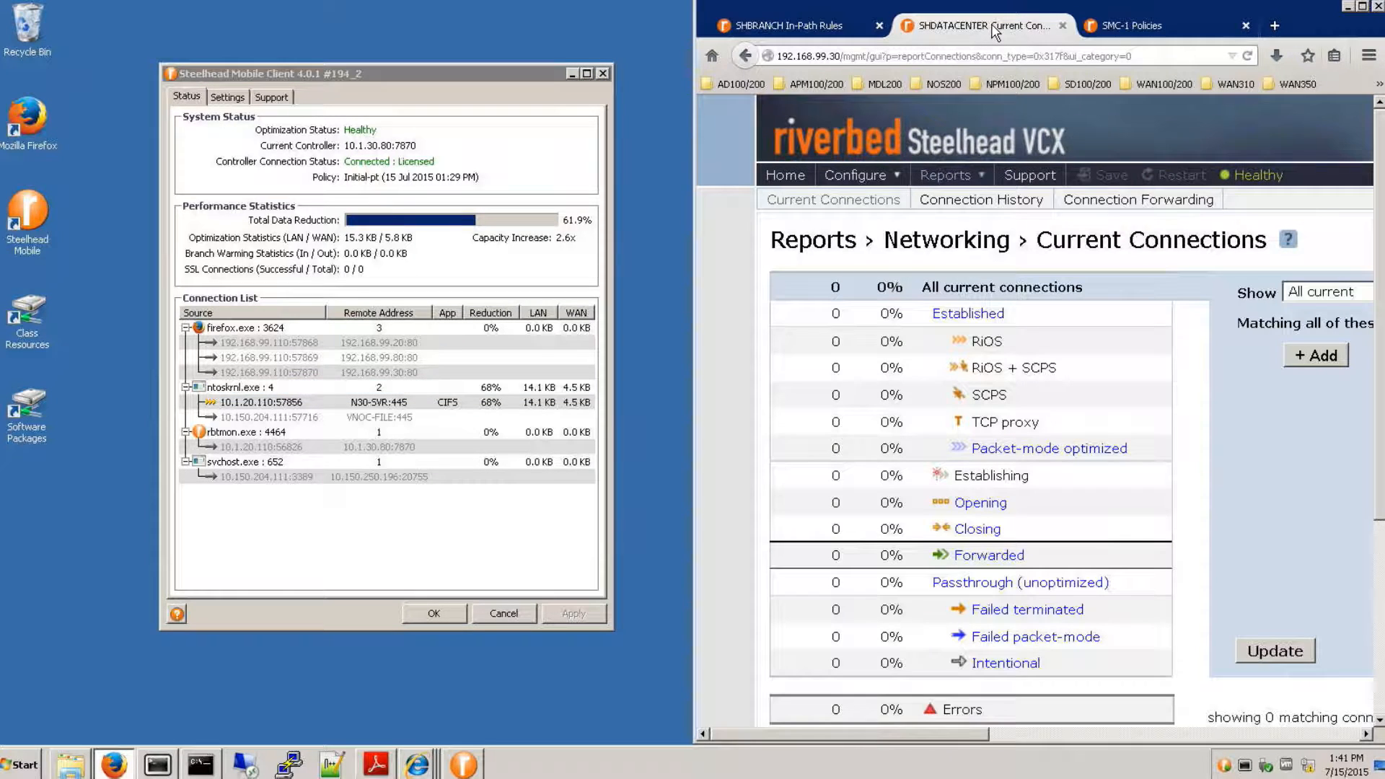
pyautogui.click(1364, 8)
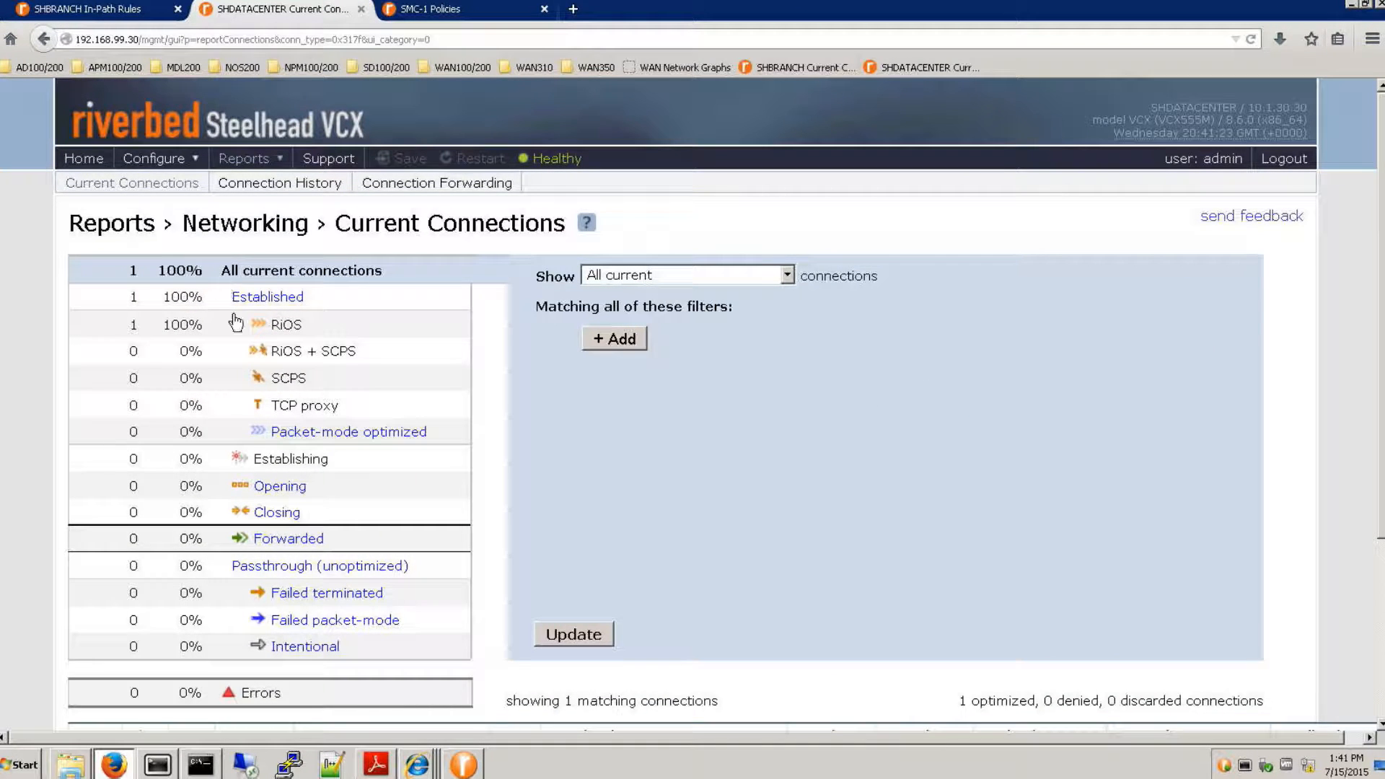
pyautogui.scroll(-2, 302, 342)
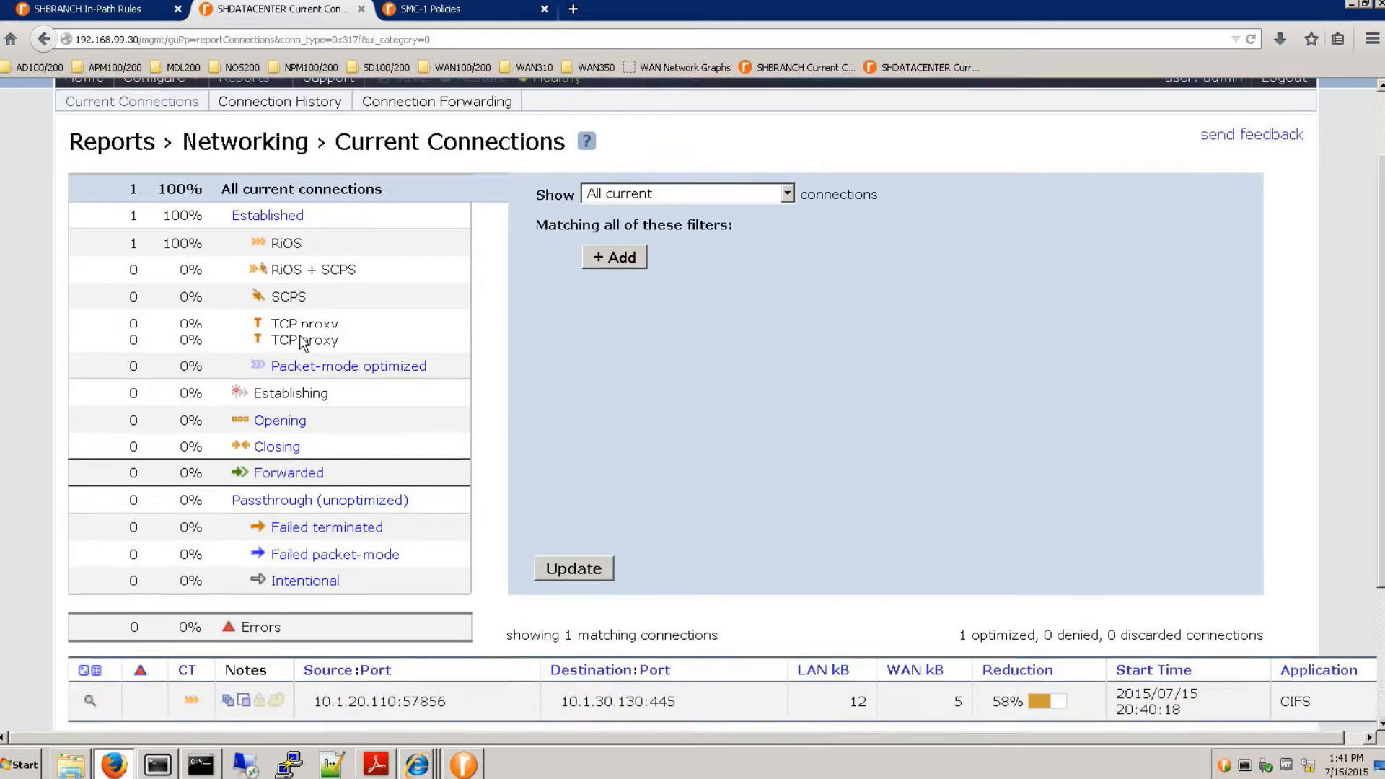
pyautogui.scroll(-3, 302, 342)
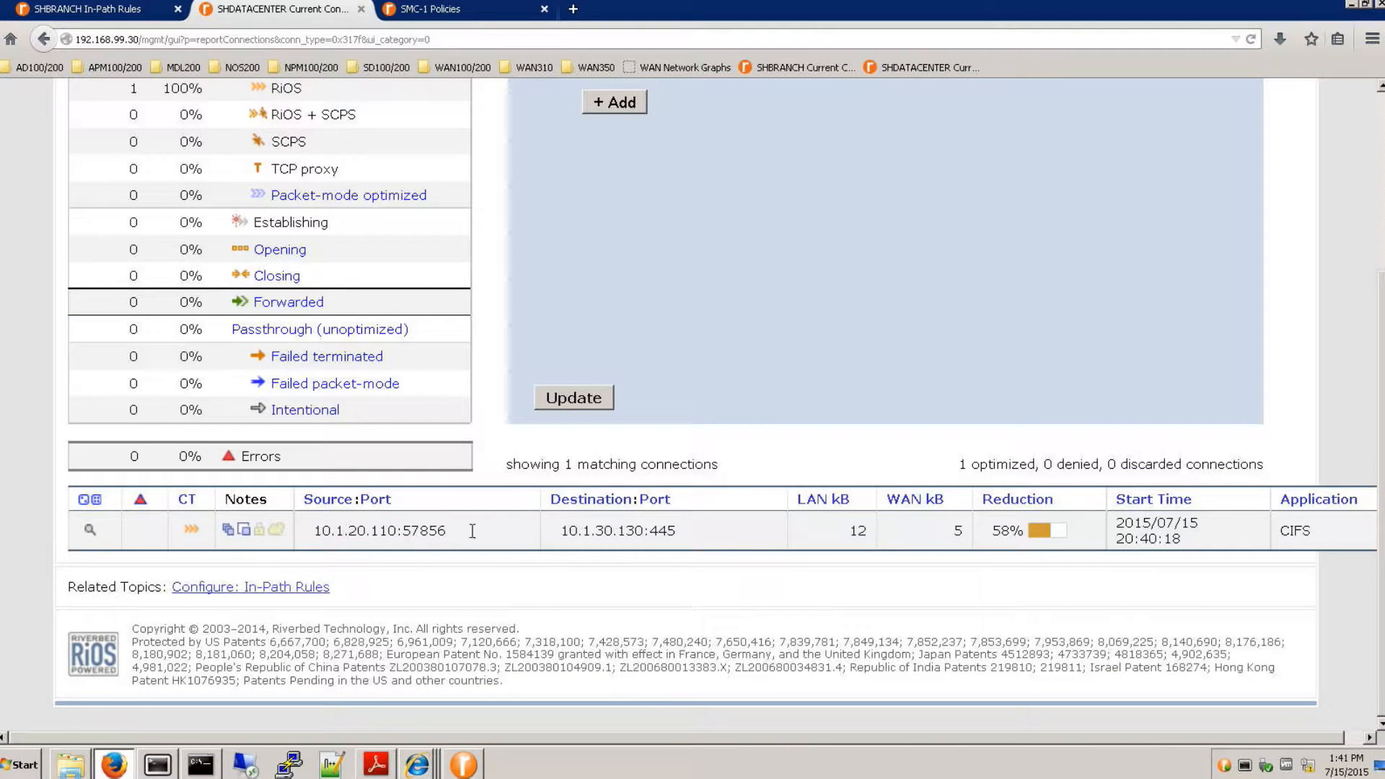
pyautogui.moveTo(331, 530); pyautogui.dragTo(699, 531)
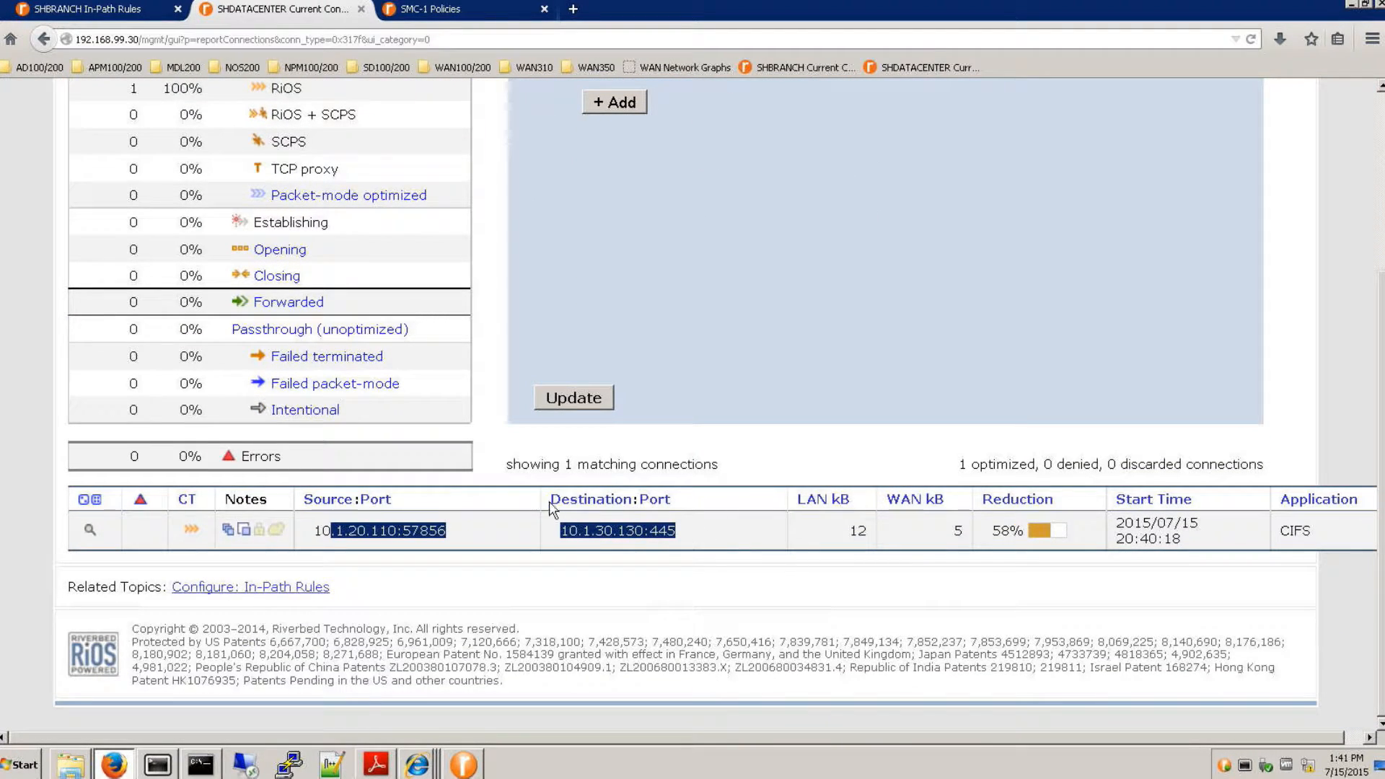
# - Expand the details of the listed connection and examine the source-side Steelhead entry
pyautogui.click(90, 530)
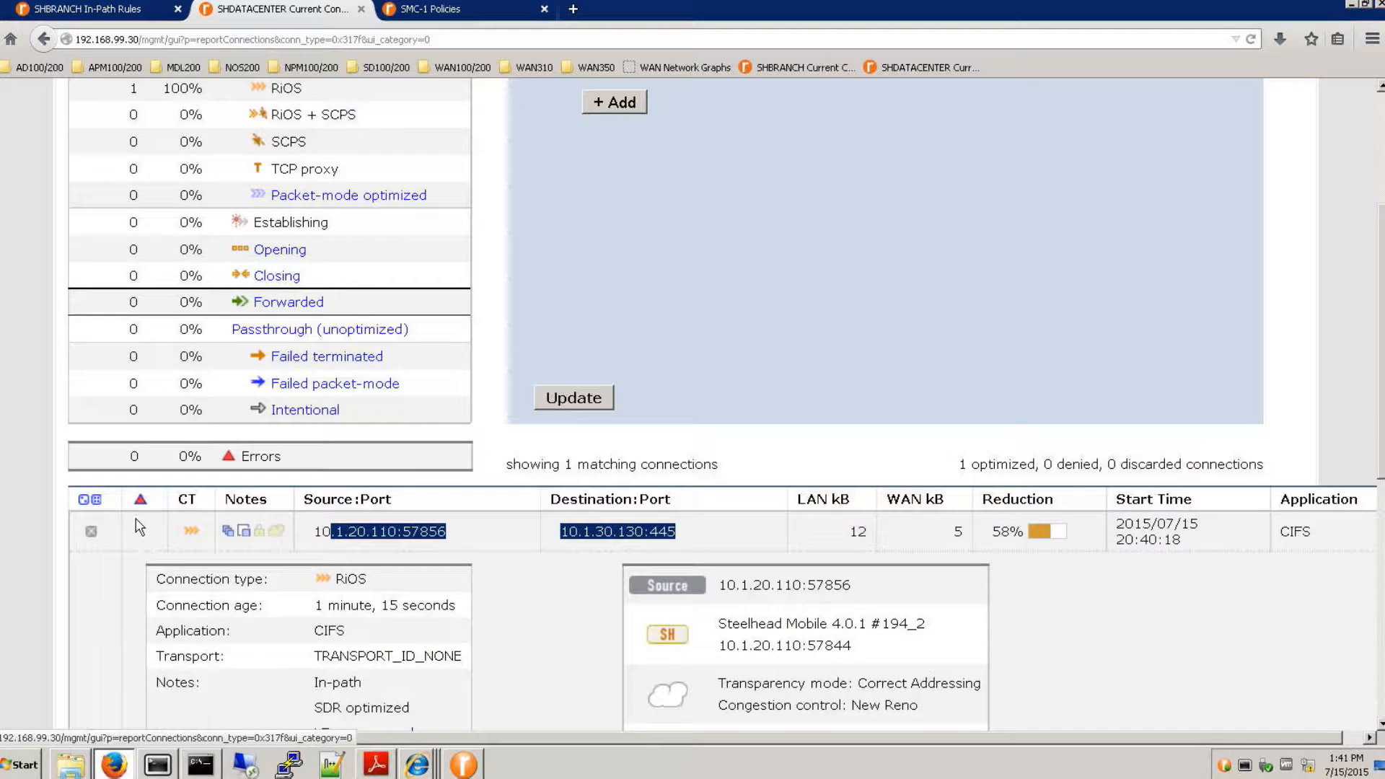
pyautogui.scroll(-3, 139, 526)
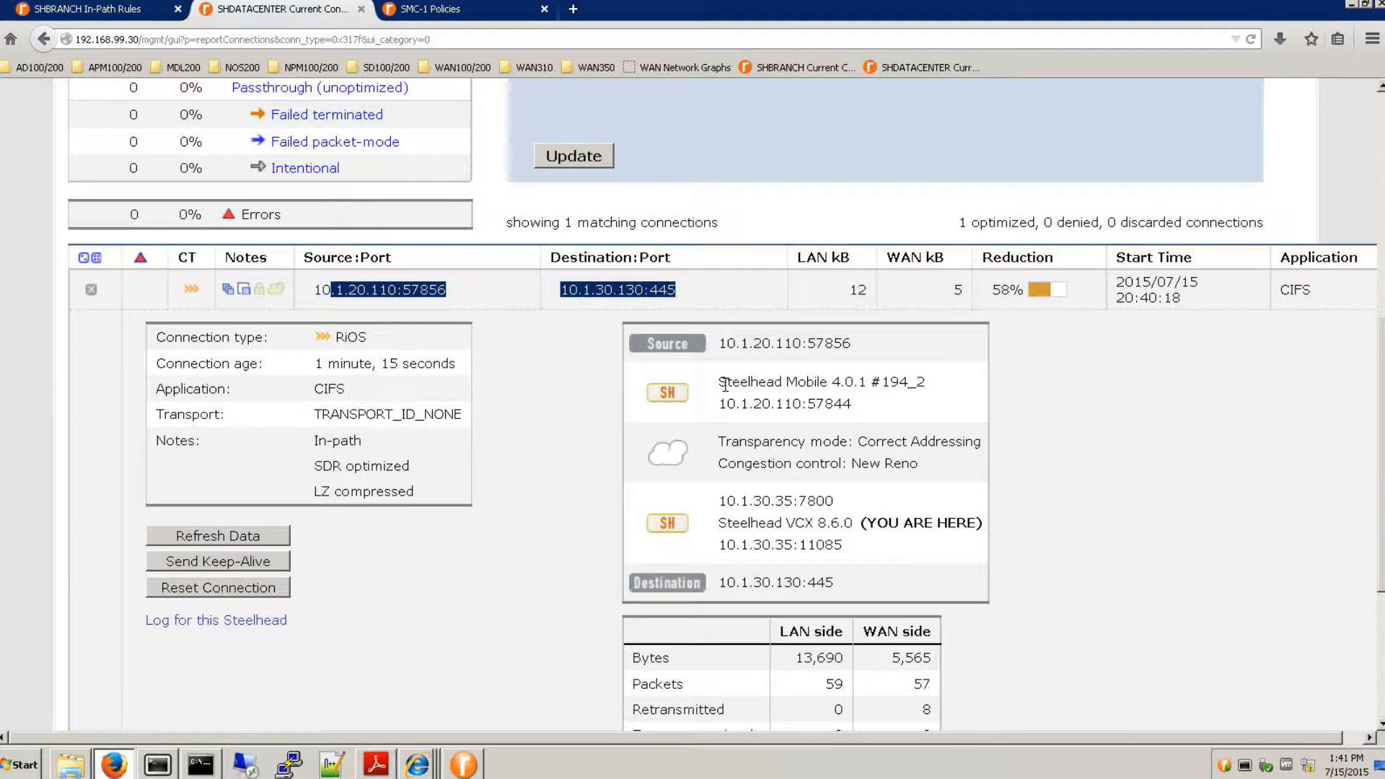
pyautogui.moveTo(725, 384); pyautogui.dragTo(939, 381)
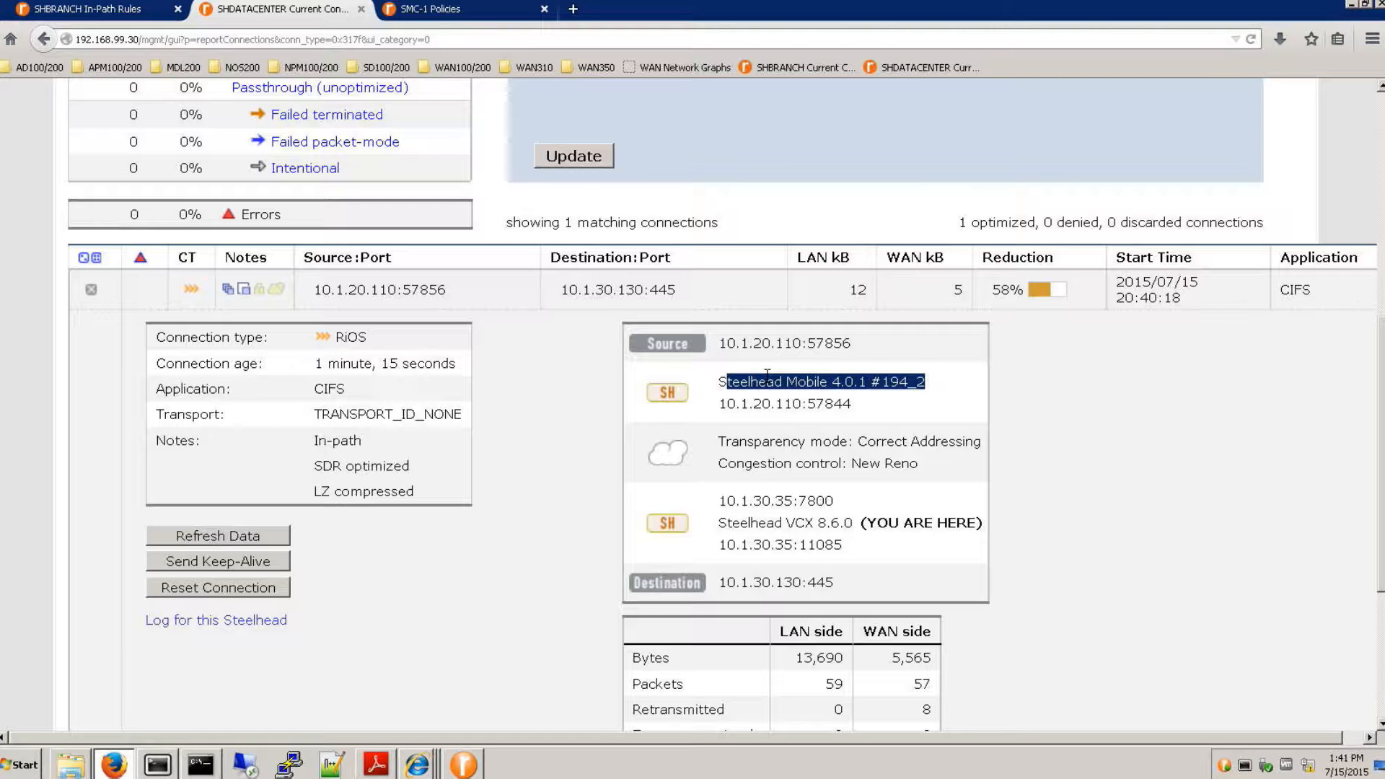
# - Open the Optimization report for Peers and examine the listed peer's name, IP address and model
pyautogui.scroll(7, 766, 369)
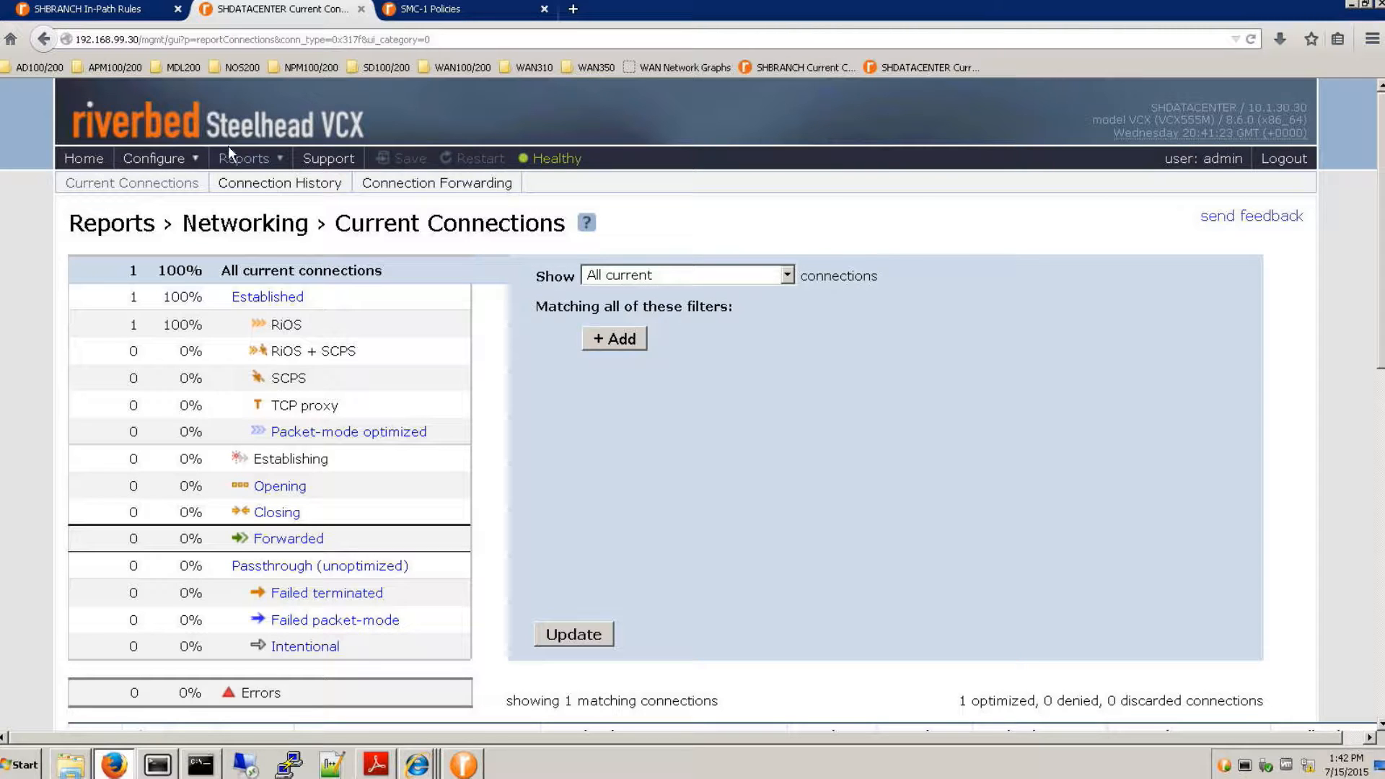
pyautogui.moveTo(238, 158)
pyautogui.moveTo(289, 205)
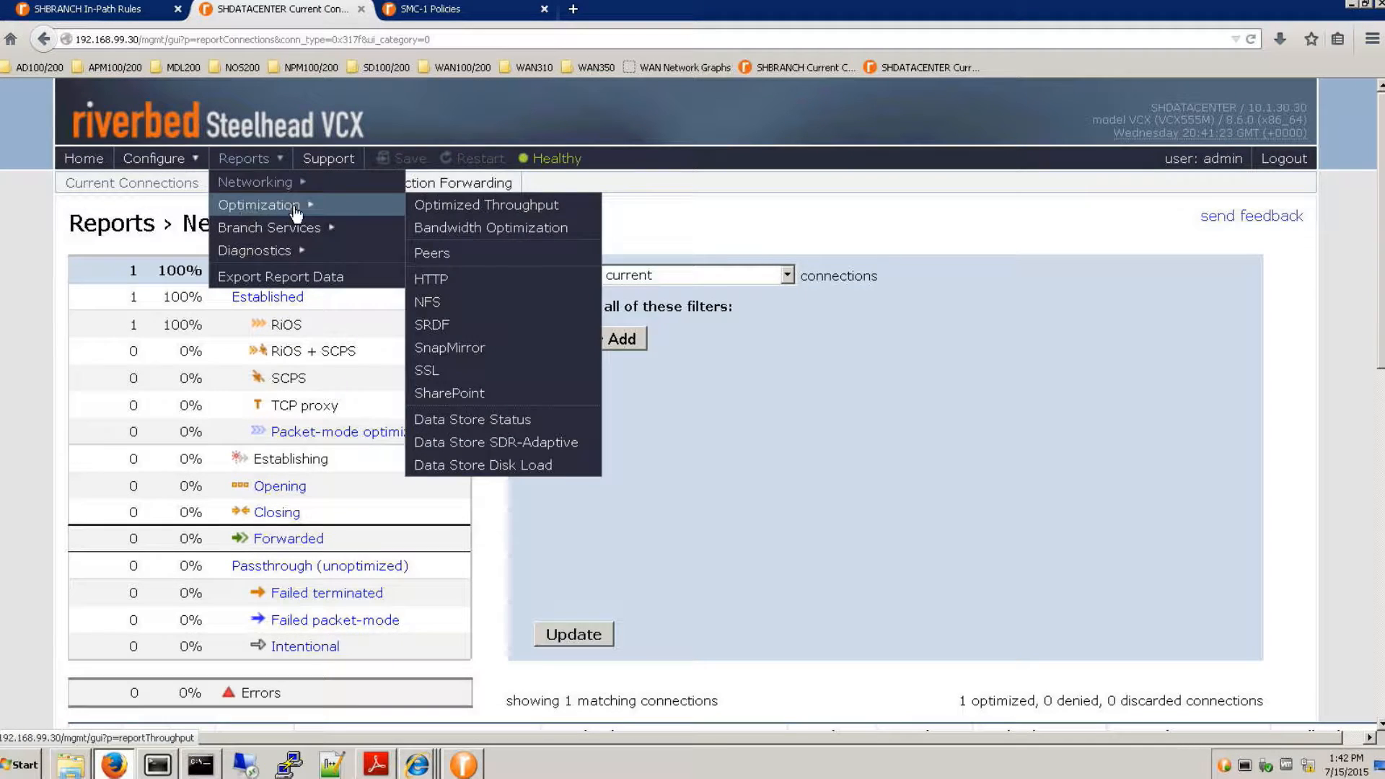
pyautogui.click(454, 253)
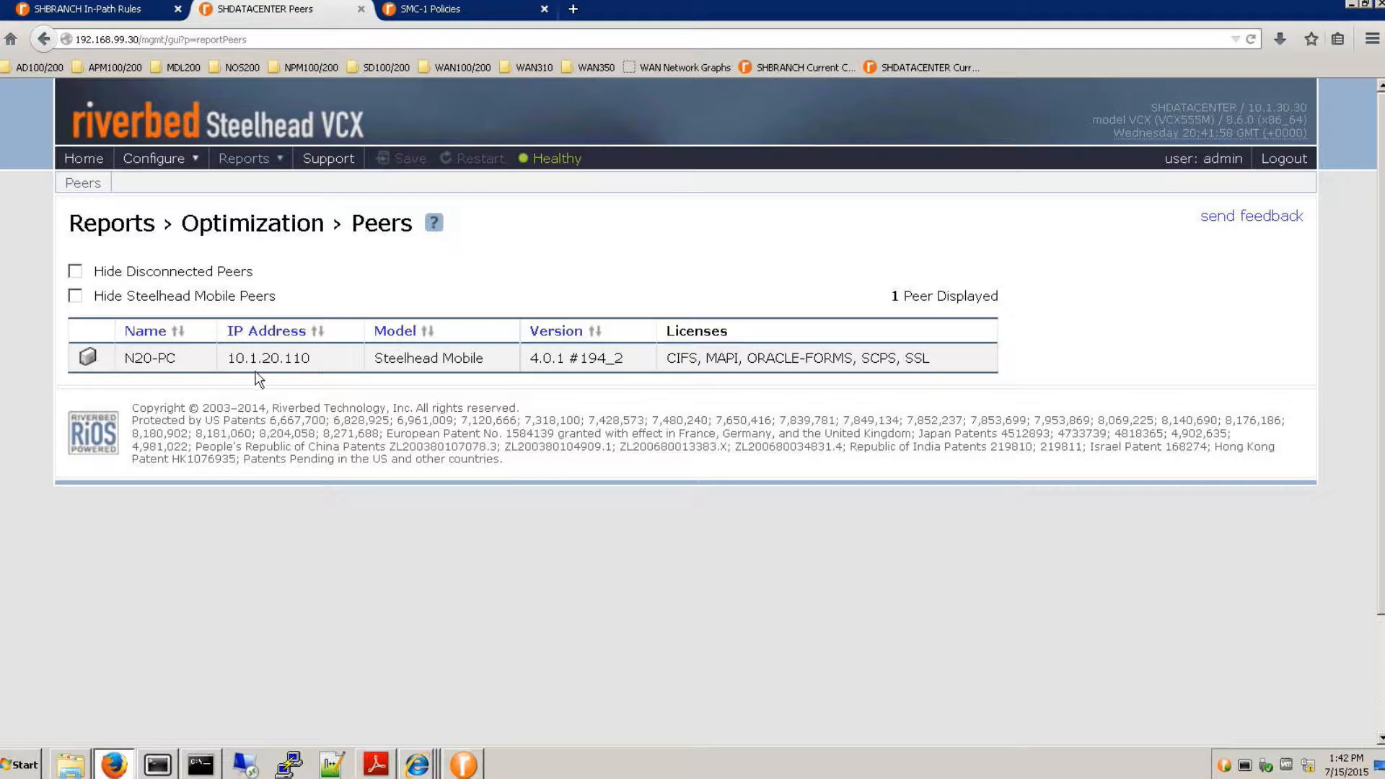
pyautogui.moveTo(125, 358); pyautogui.dragTo(482, 361)
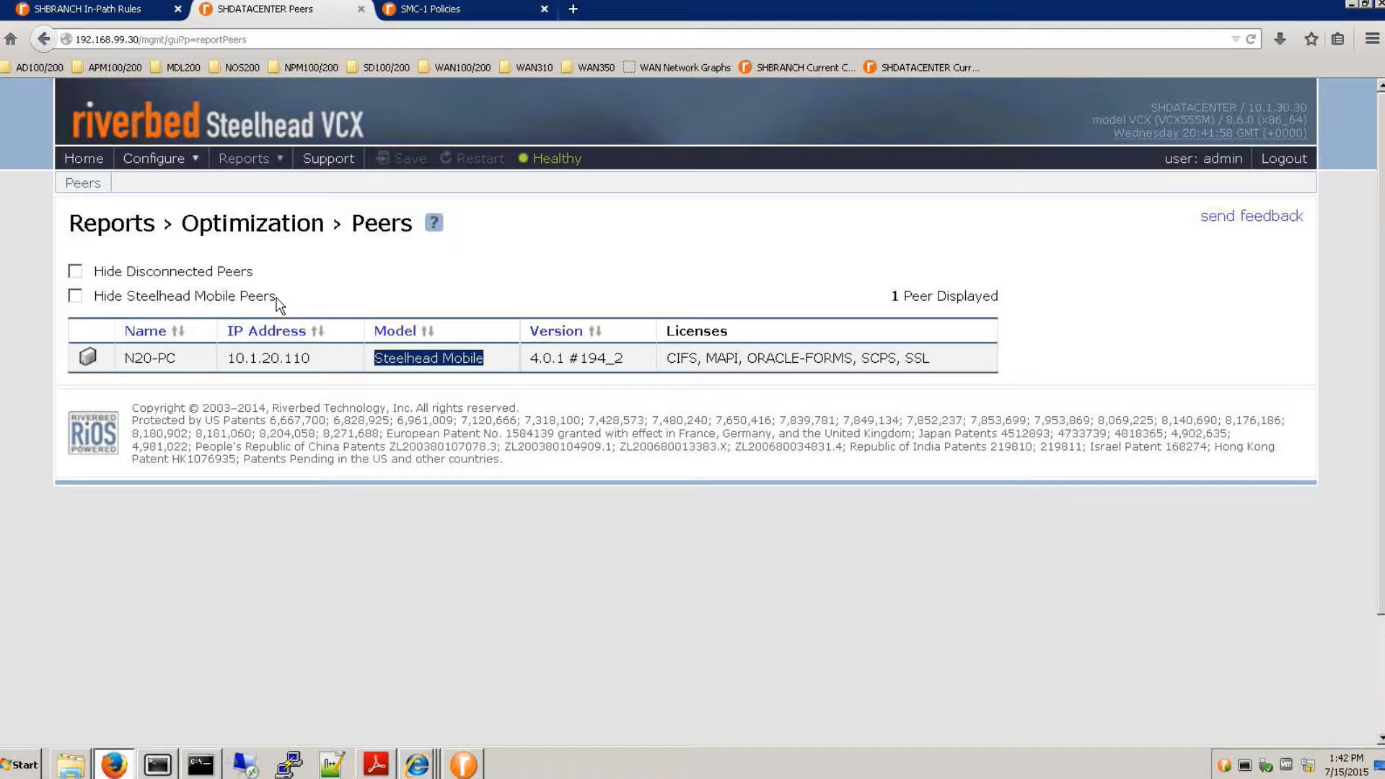
# - Test the Hide Steelhead Mobile Peers filter by enabling it and disabling it again
pyautogui.moveTo(276, 298); pyautogui.dragTo(94, 297)
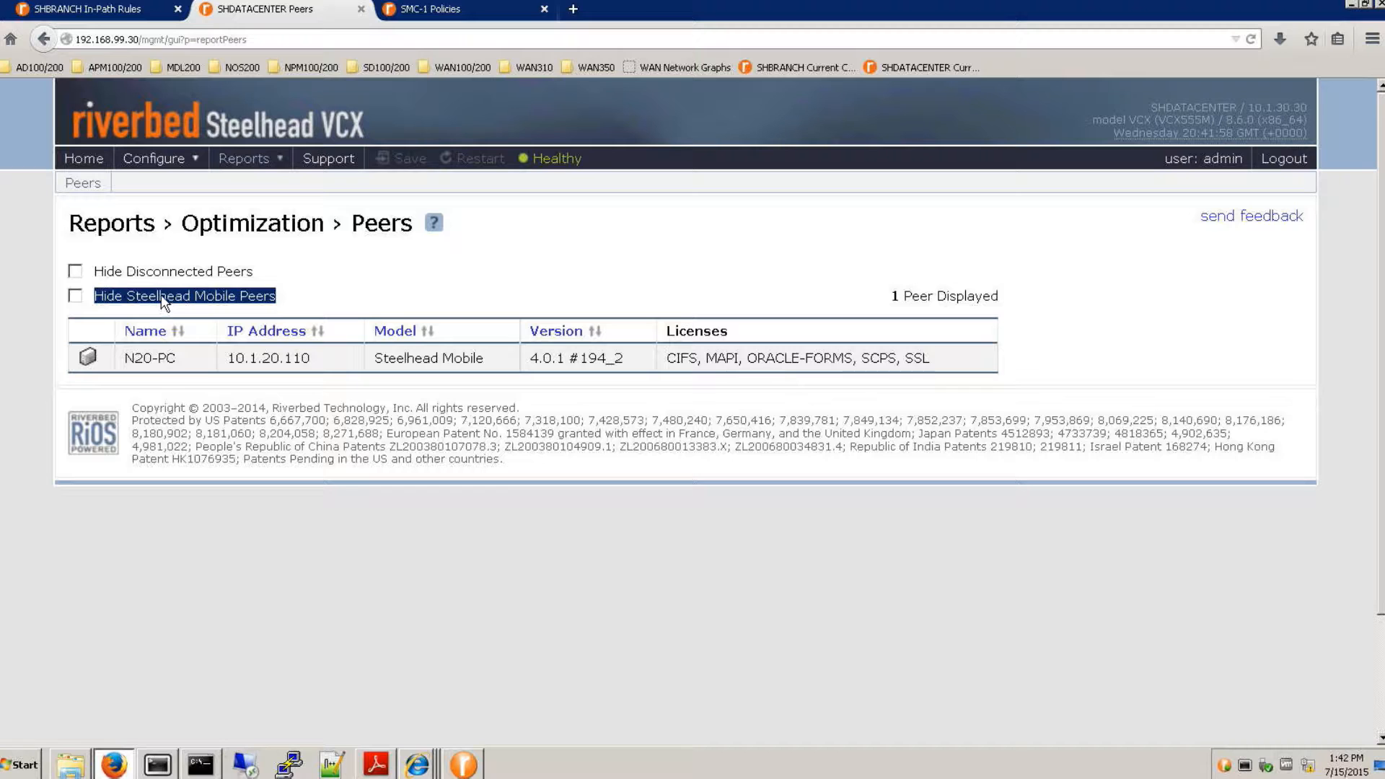
pyautogui.click(75, 297)
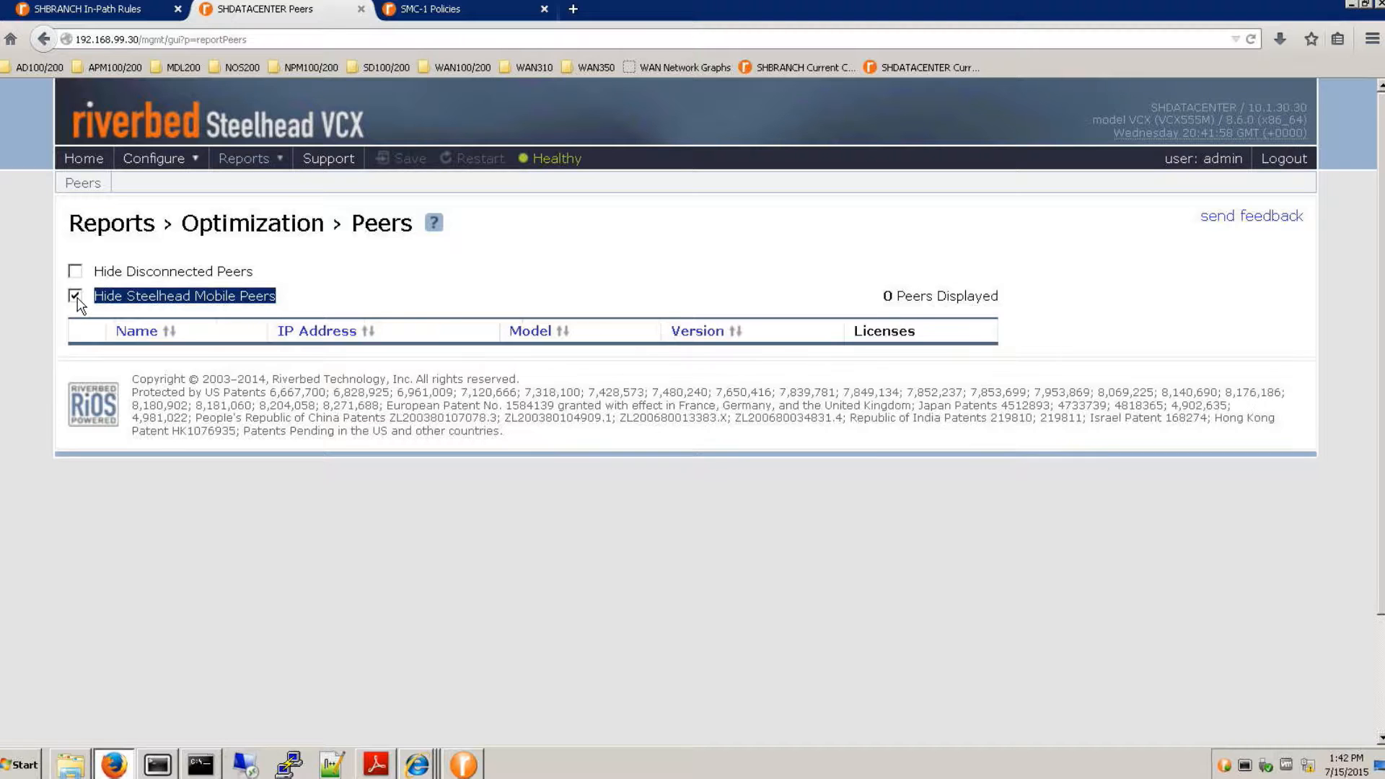
pyautogui.click(76, 297)
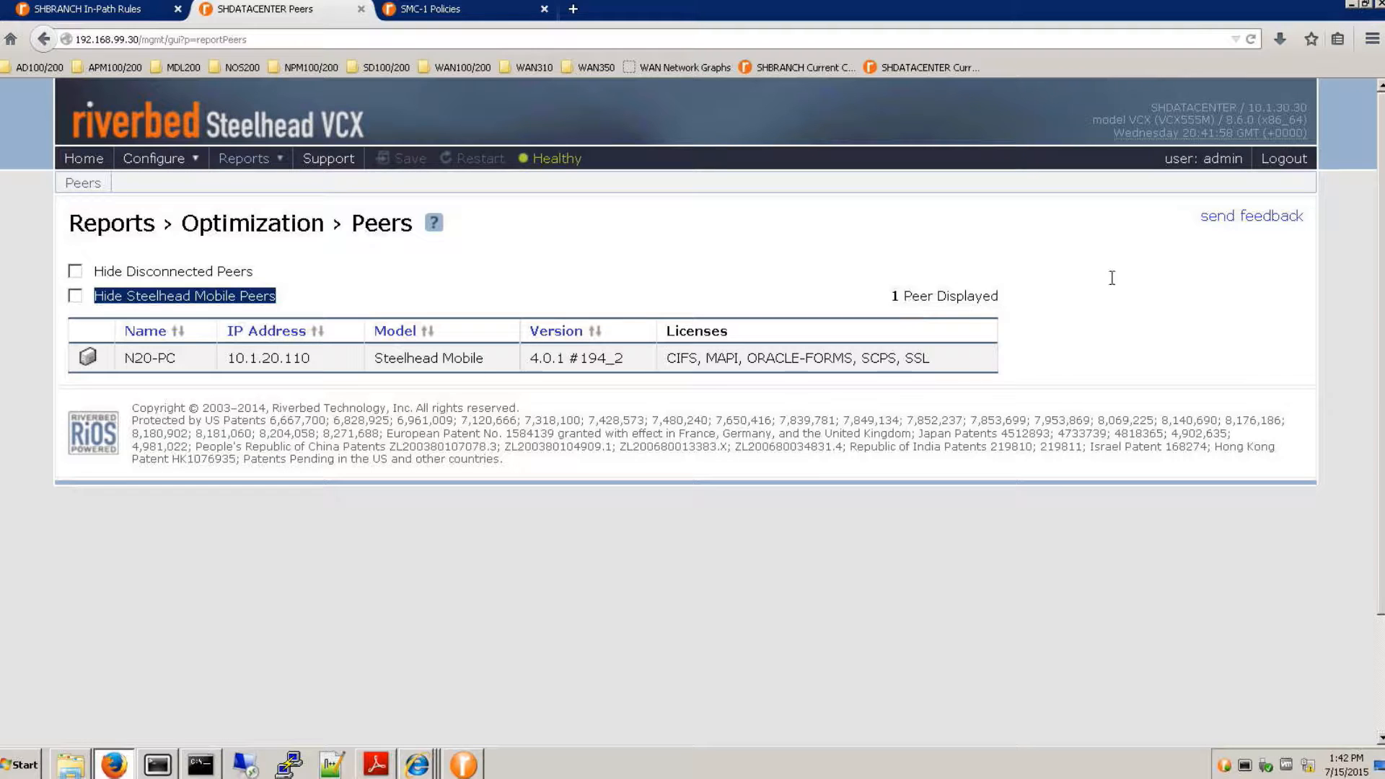
# - Minimize the browser and run net use u: \\10.1.30.135\unoptimized in the Command Prompt
pyautogui.click(1351, 4)
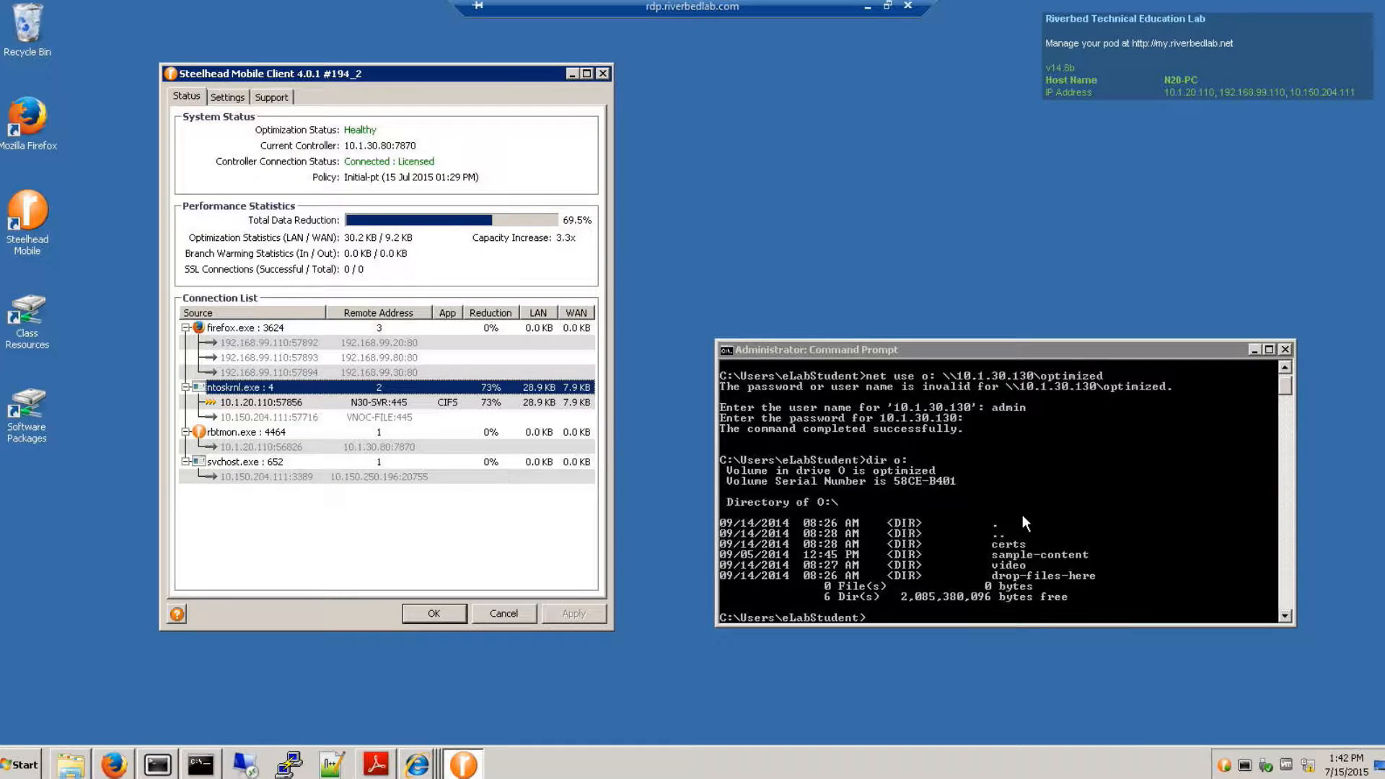
pyautogui.click(1131, 563)
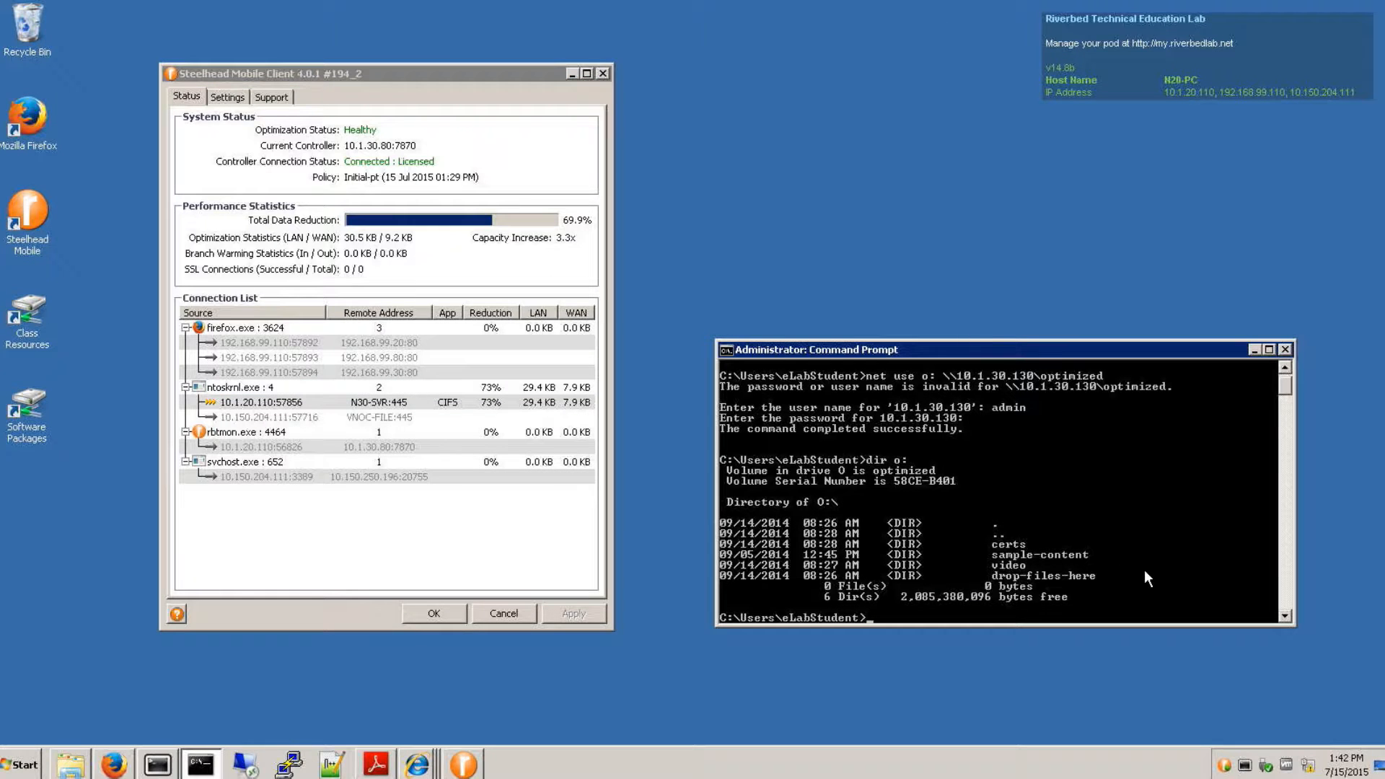
pyautogui.write('net u')
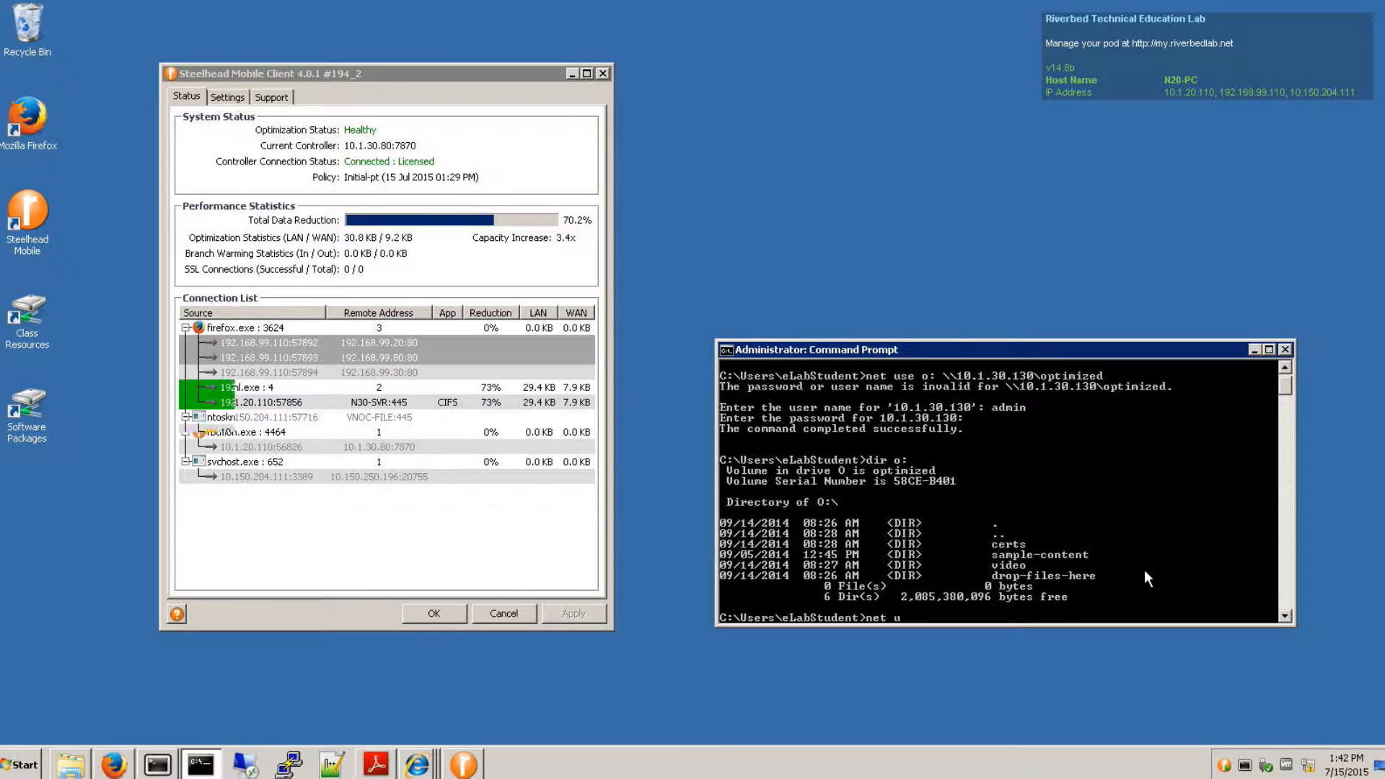
pyautogui.write('se u')
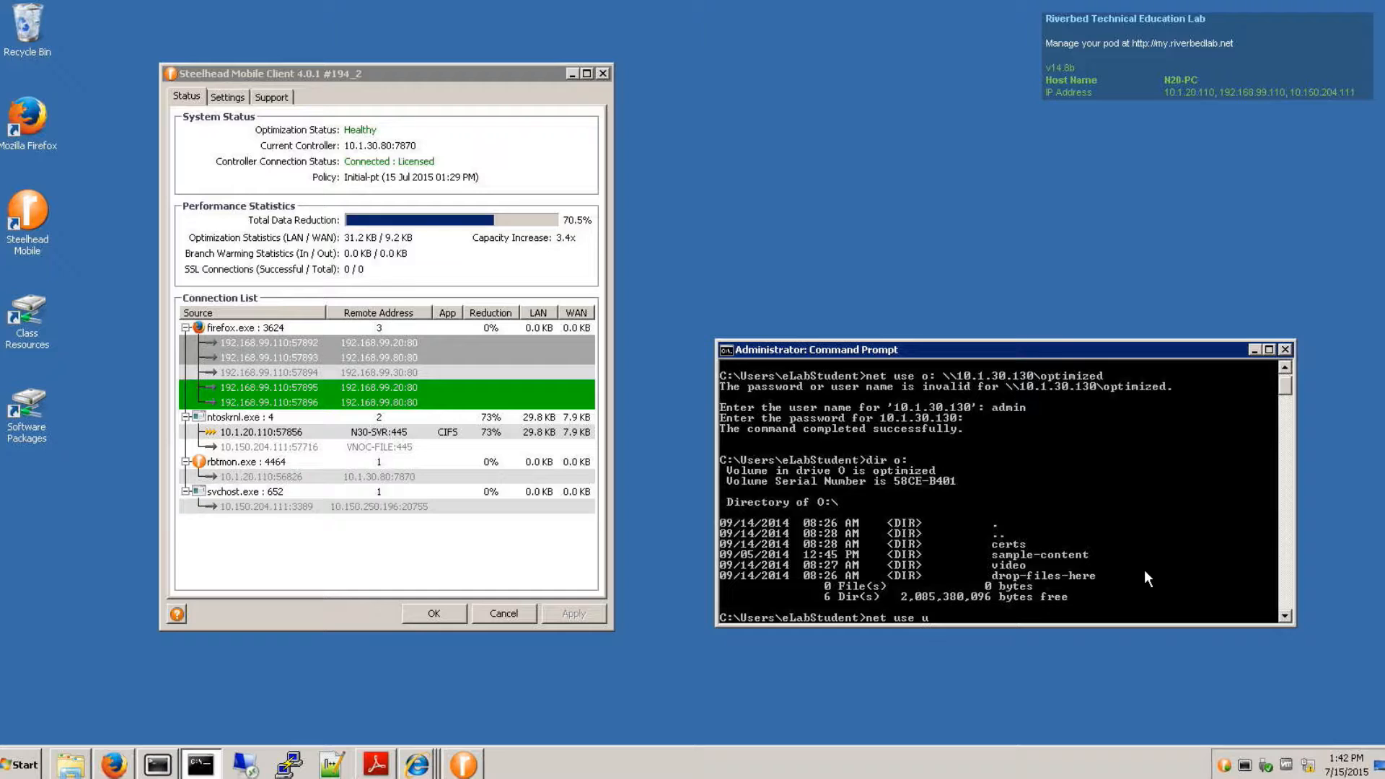
pyautogui.write(': \\\\10.')
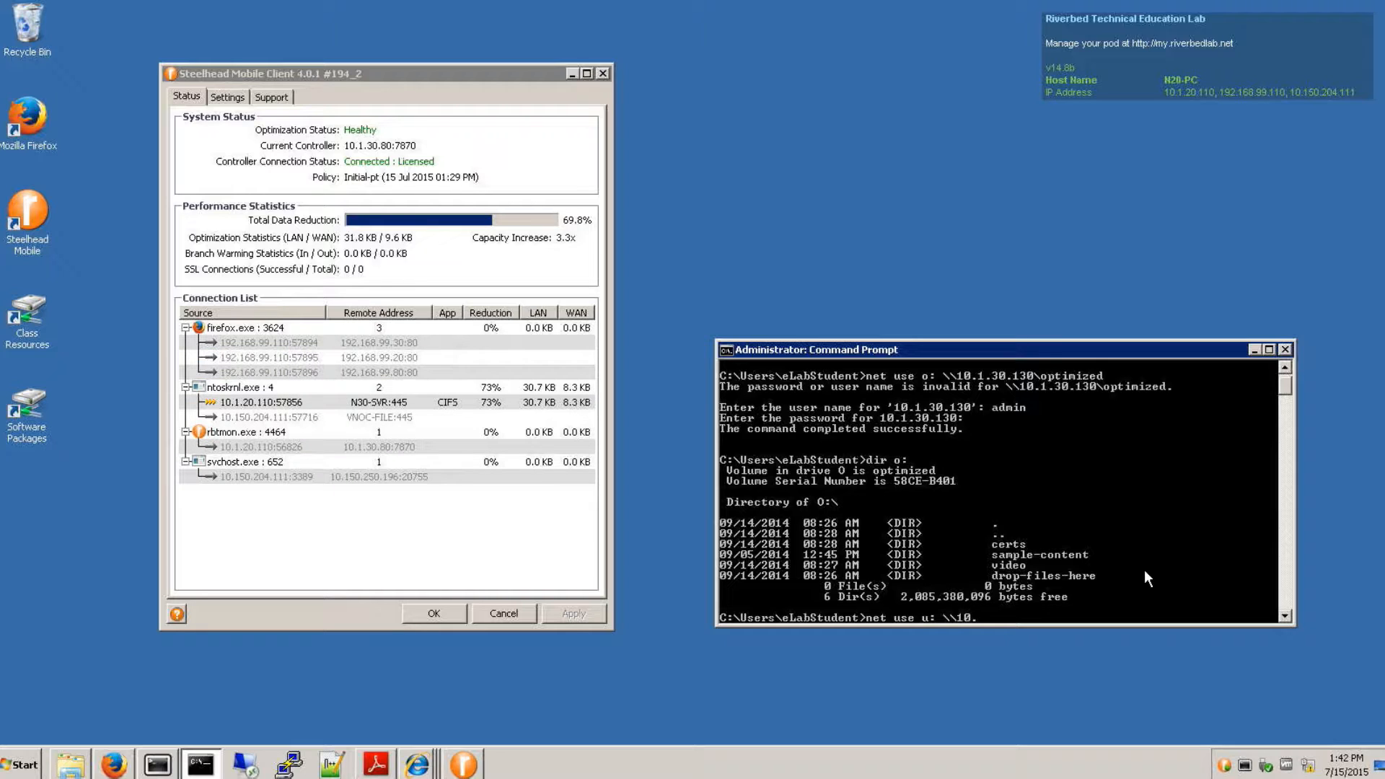
pyautogui.write('1.30.135\\un')
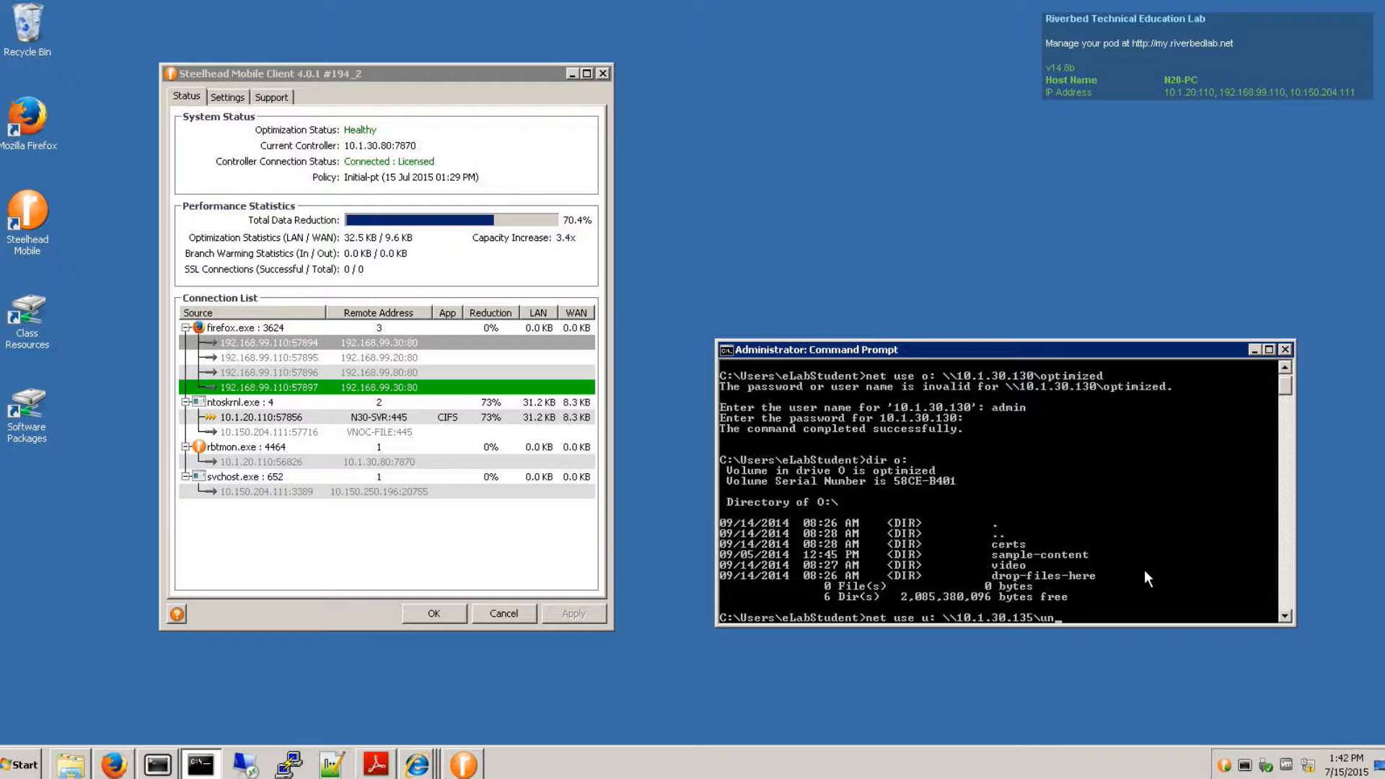
pyautogui.write('optim')
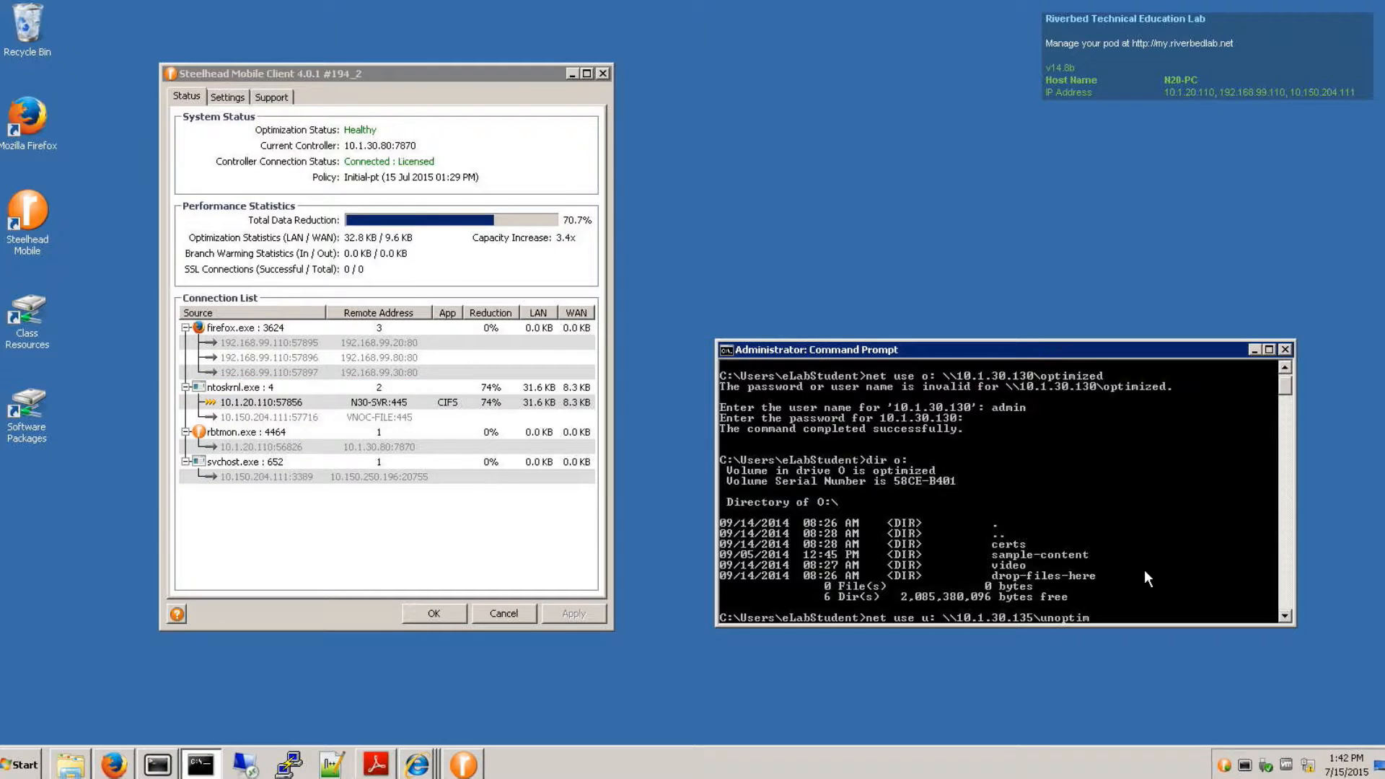
pyautogui.write('ized')
pyautogui.press('Return')
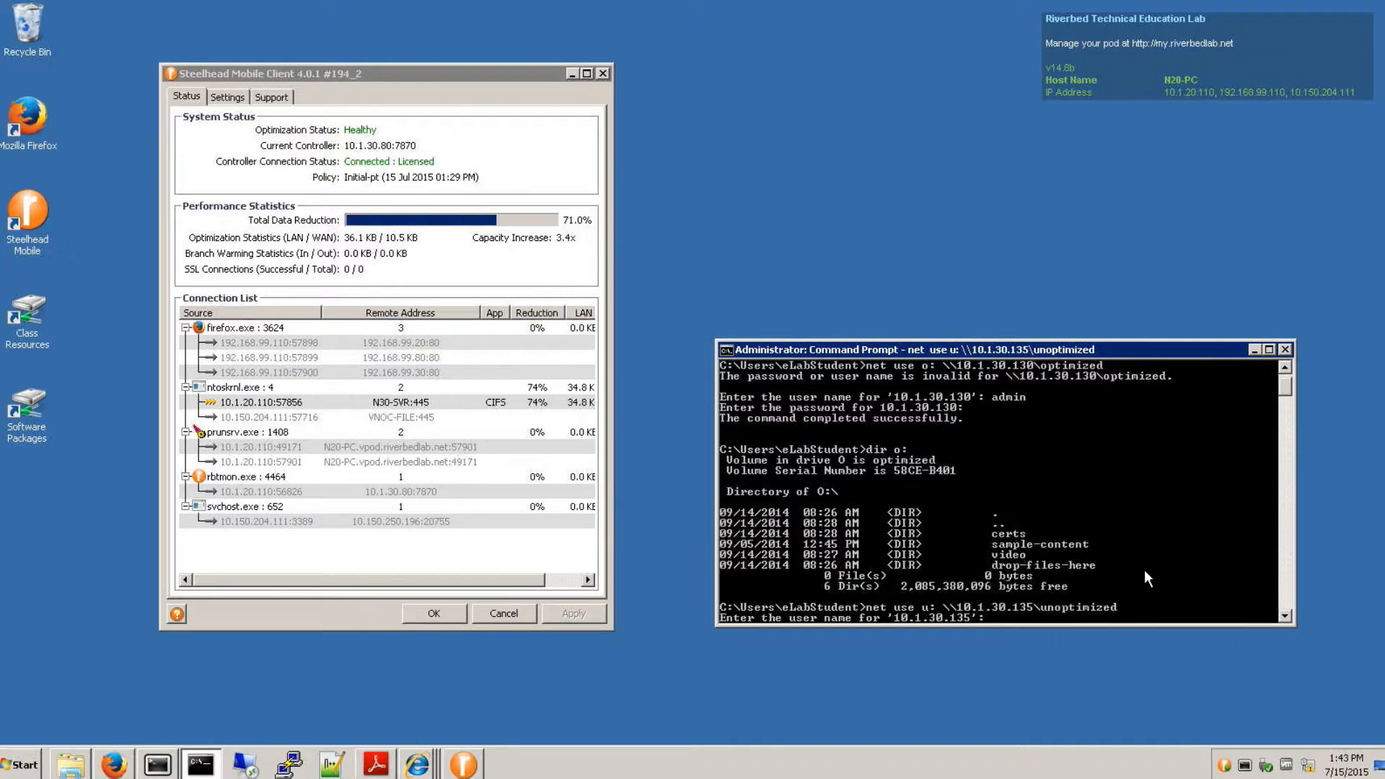
# - Authenticate to 10.1.30.135 with the user name admin and the account password to map drive U:
pyautogui.write('admin')
pyautogui.press('Return')
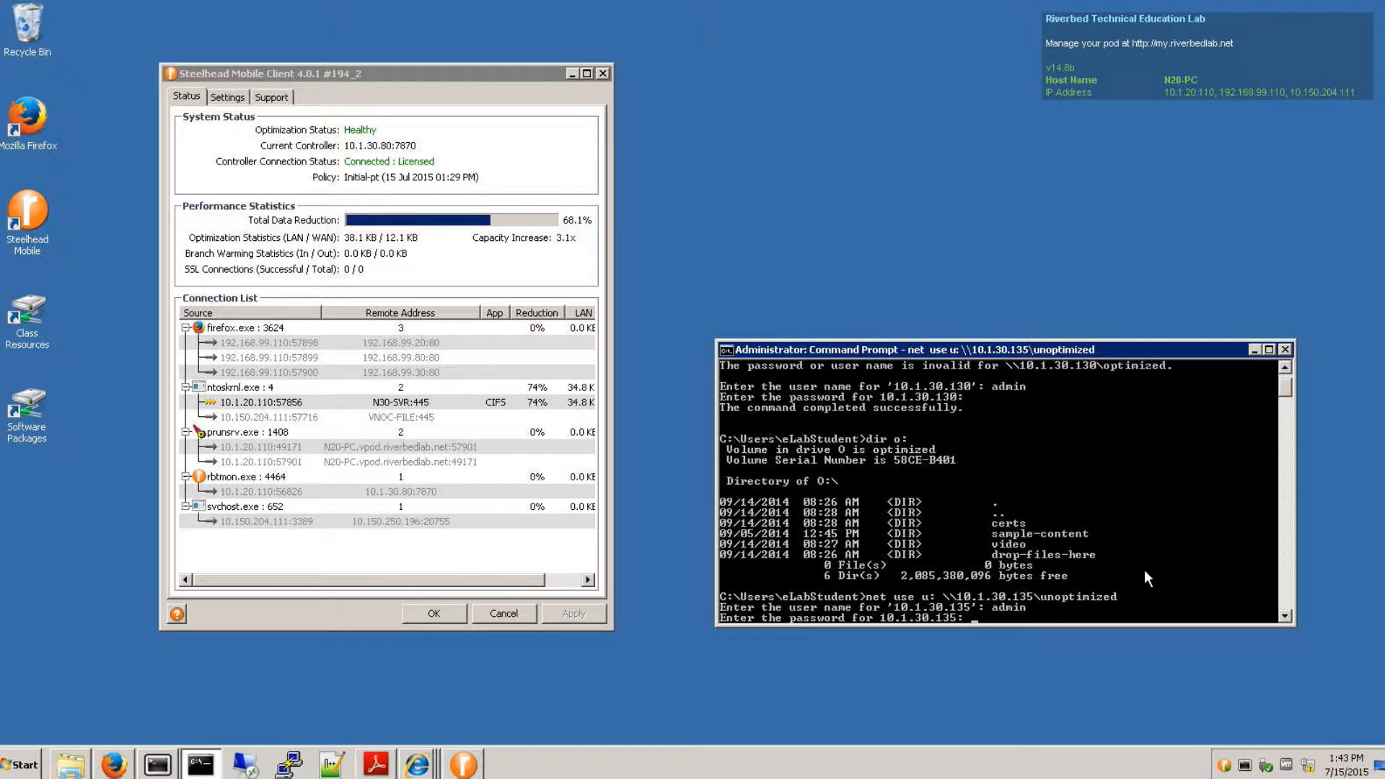
pyautogui.press('Return')
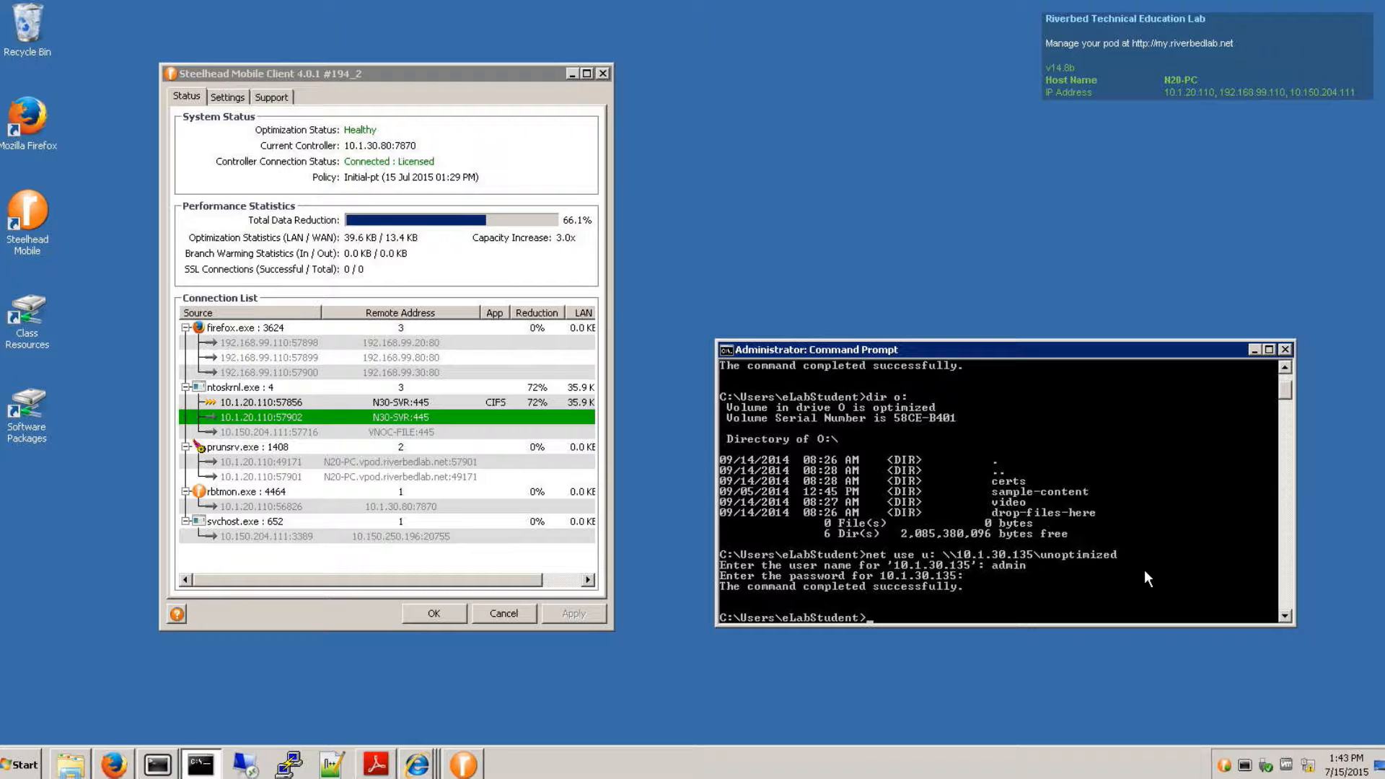
# - List the contents of drive U: with dir u: in the Command Prompt
pyautogui.write('dir u')
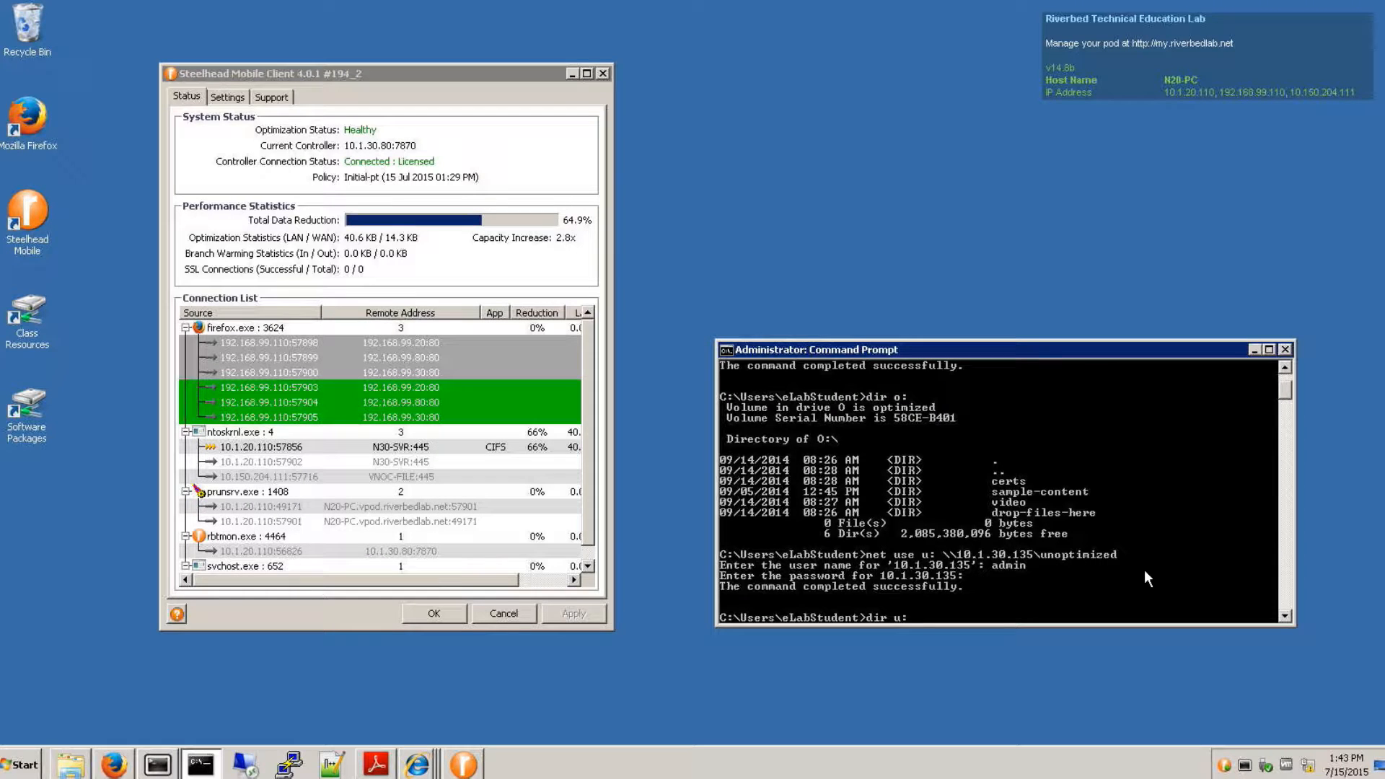
pyautogui.write(':')
pyautogui.press('Return')
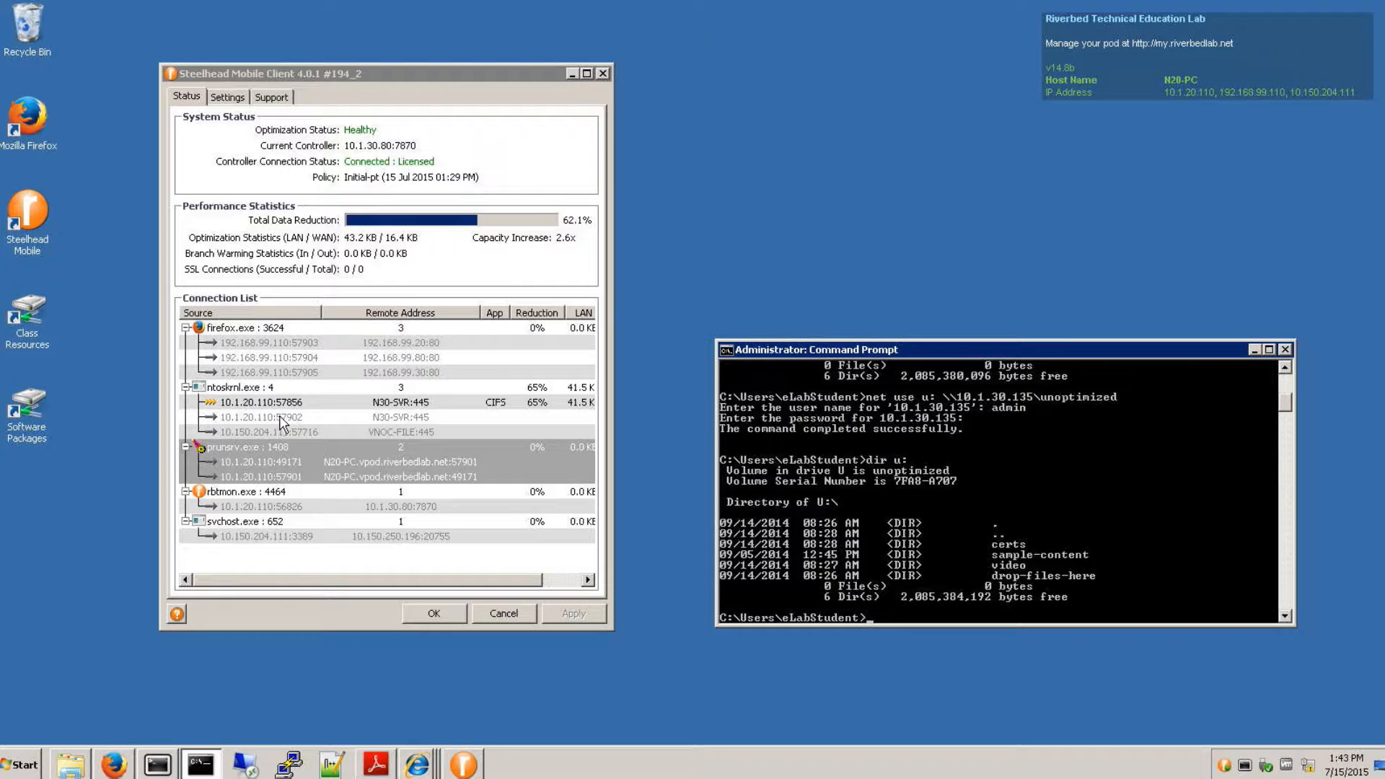
# - Show the details of the 10.1.20.110:57902 connection in the Steelhead Mobile Client and examine its pass-through reason
pyautogui.click(282, 420)
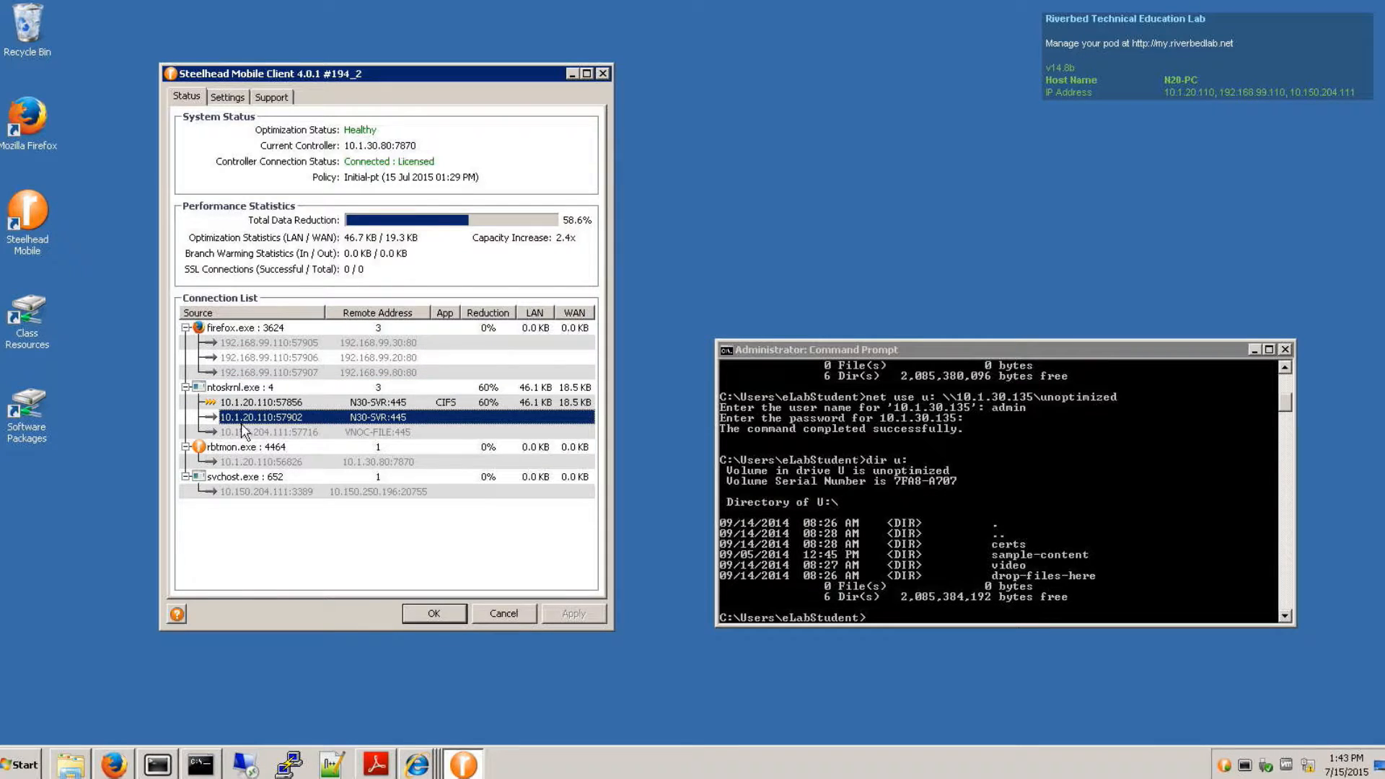
pyautogui.rightClick(263, 424)
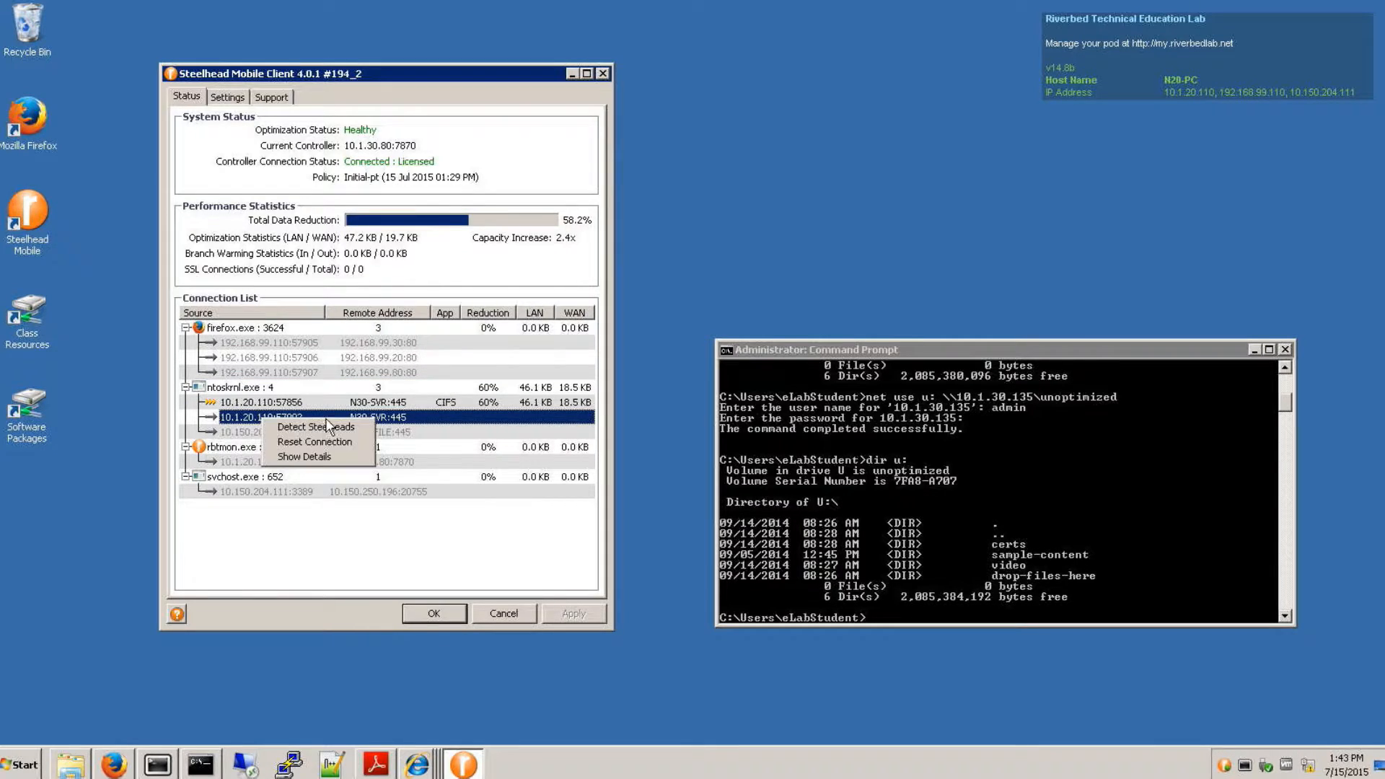
pyautogui.click(318, 456)
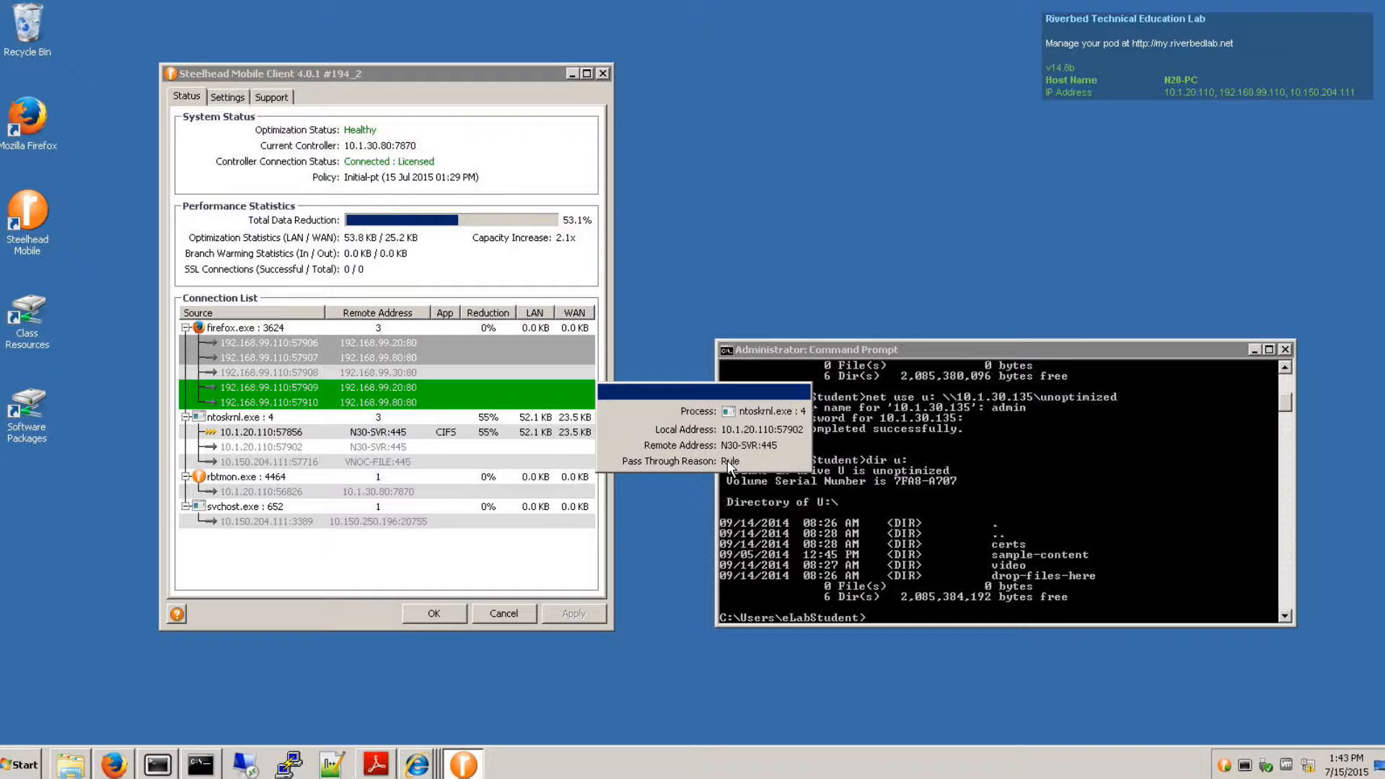
# - Switch to Firefox and open the networking Current Connections report on the SHDATACENTER Steelhead to view the connection list
pyautogui.click(460, 144)
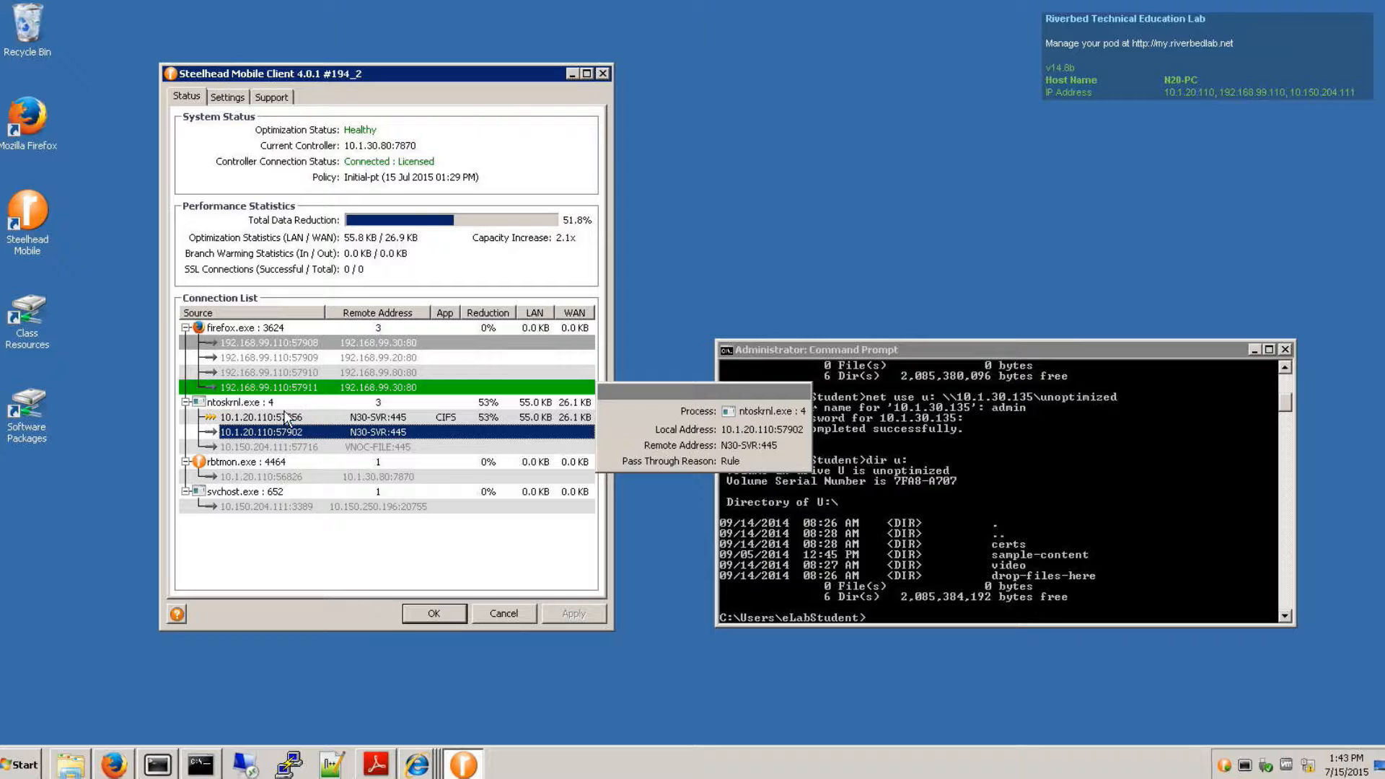
pyautogui.click(283, 406)
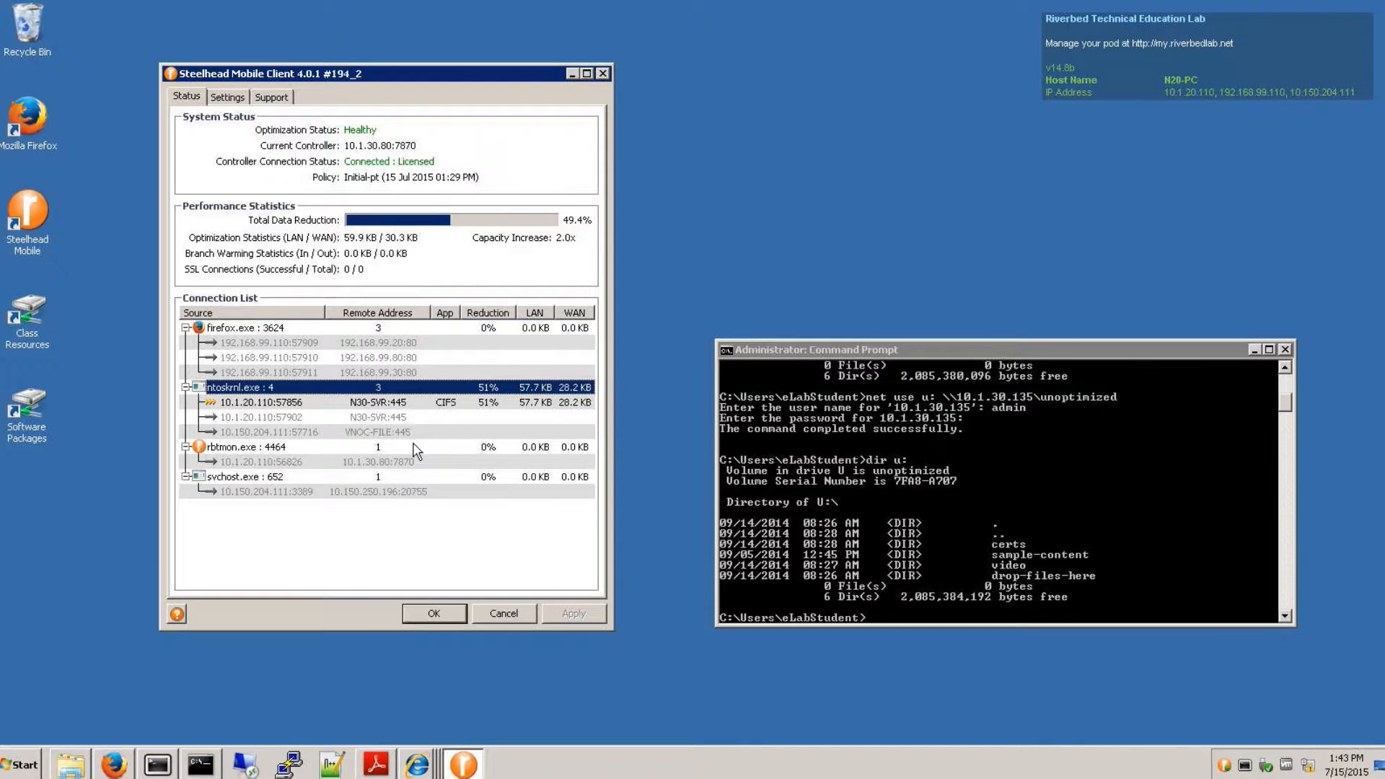
pyautogui.click(114, 766)
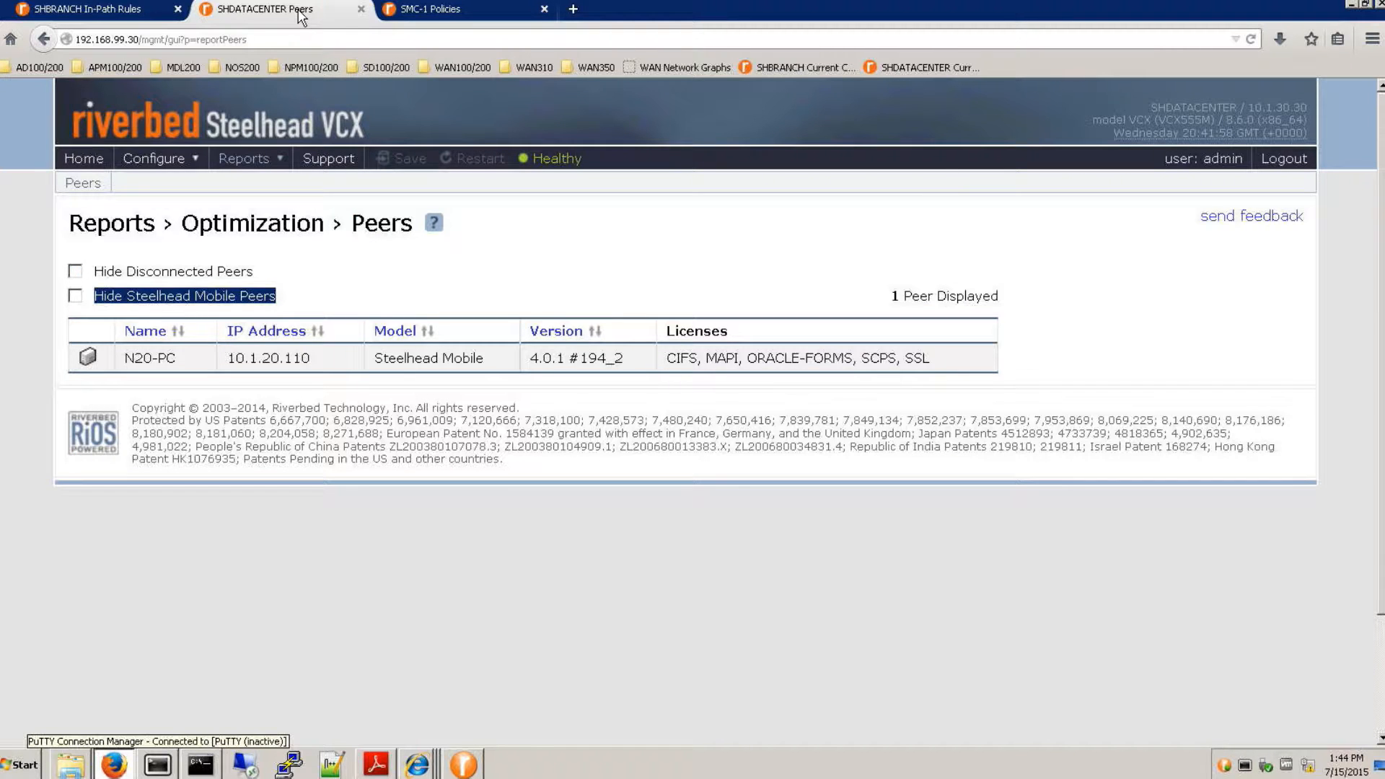
pyautogui.click(243, 164)
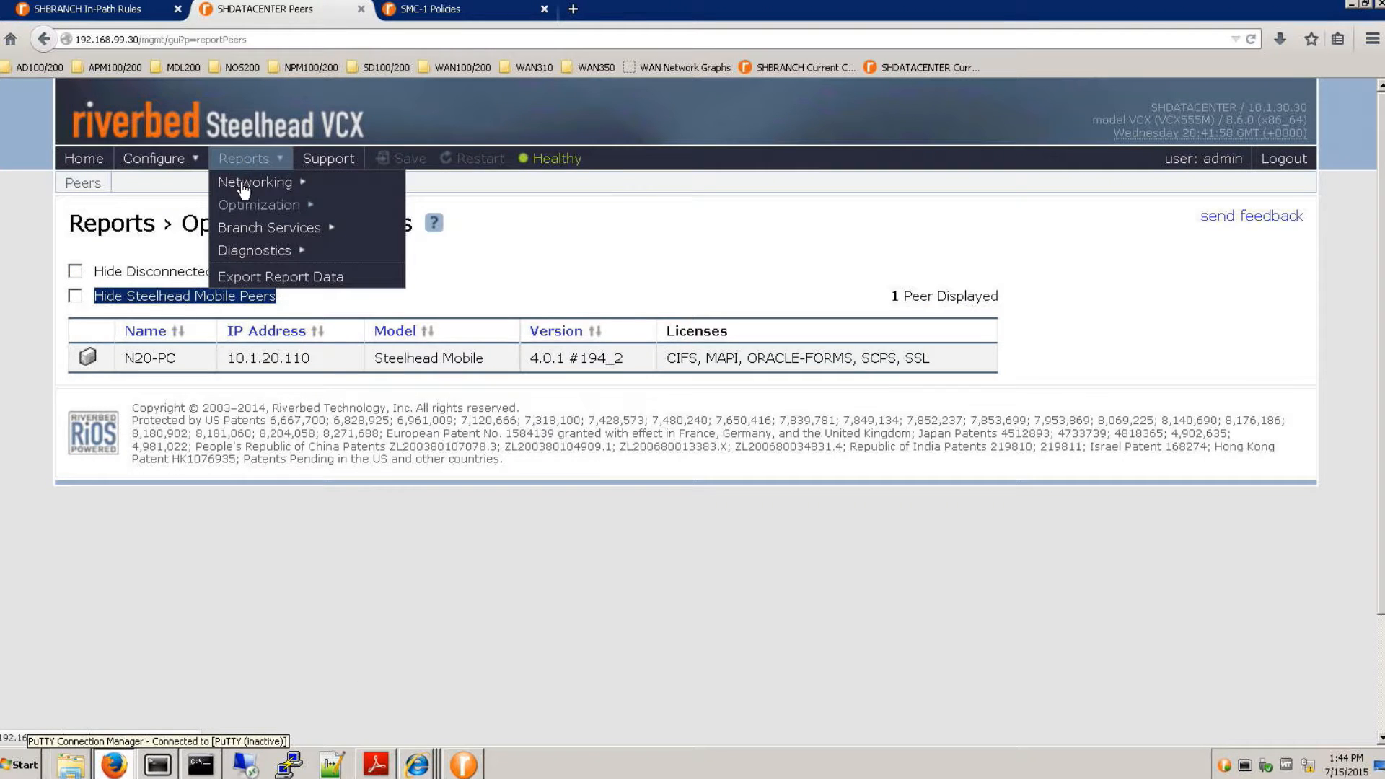
pyautogui.moveTo(246, 186)
pyautogui.click(449, 185)
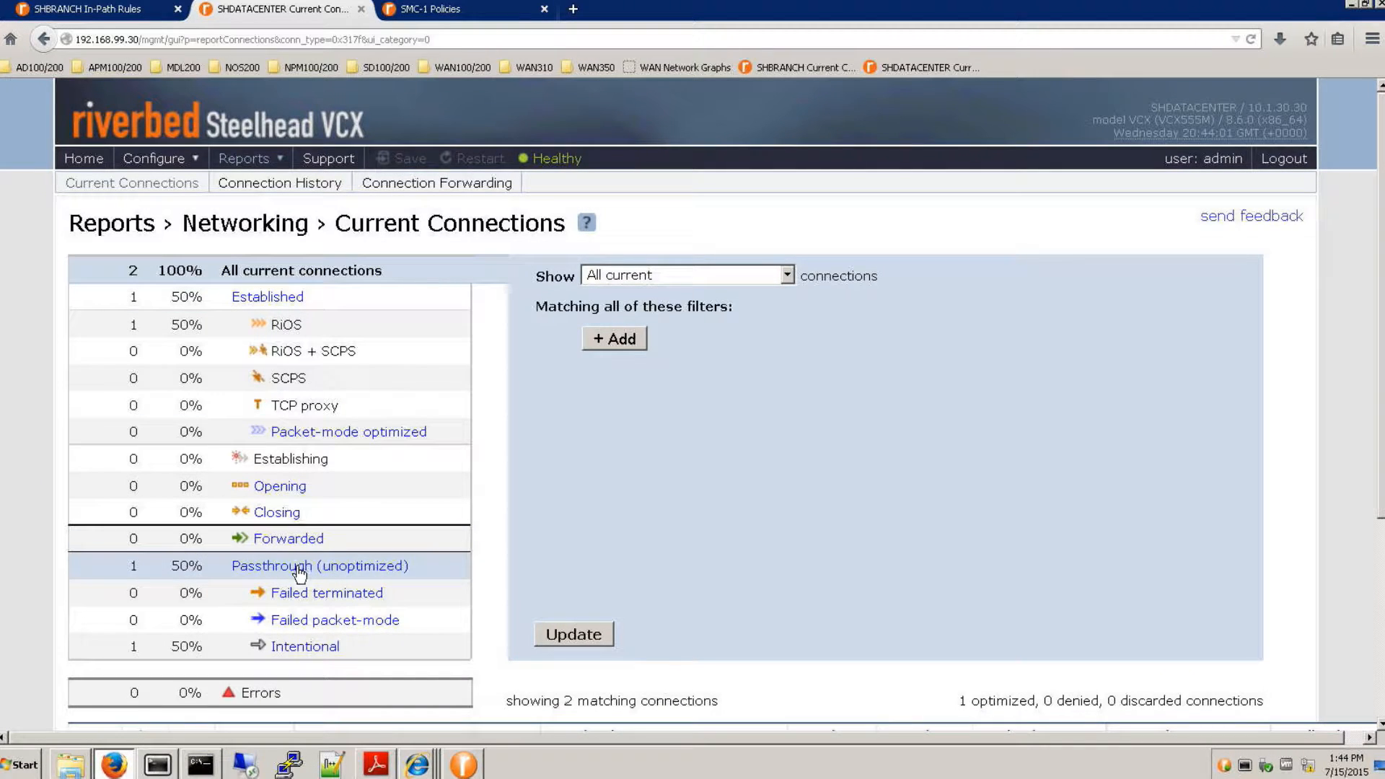
pyautogui.scroll(-5, 301, 570)
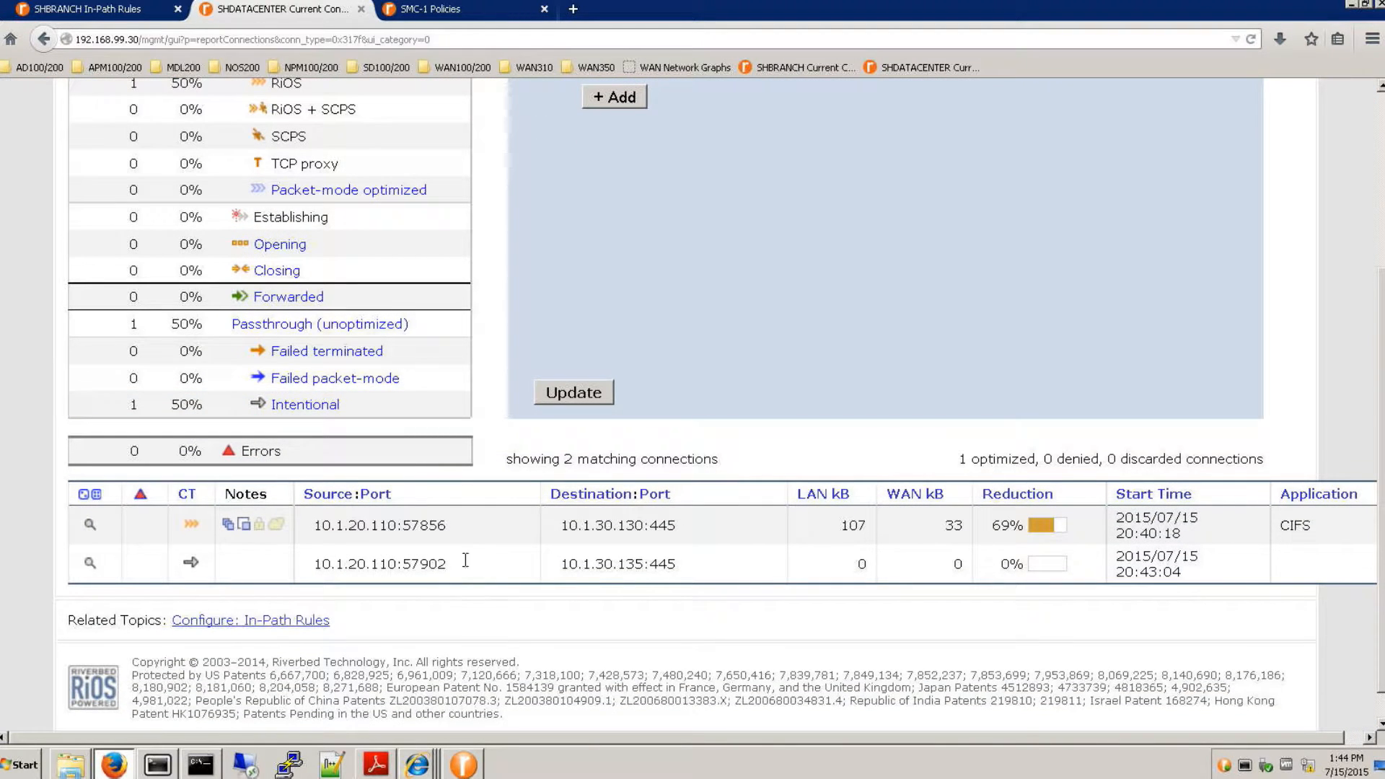
# - Show the details of the connection to 10.1.30.135:445 and highlight its passthrough reason
pyautogui.doubleClick(635, 563)
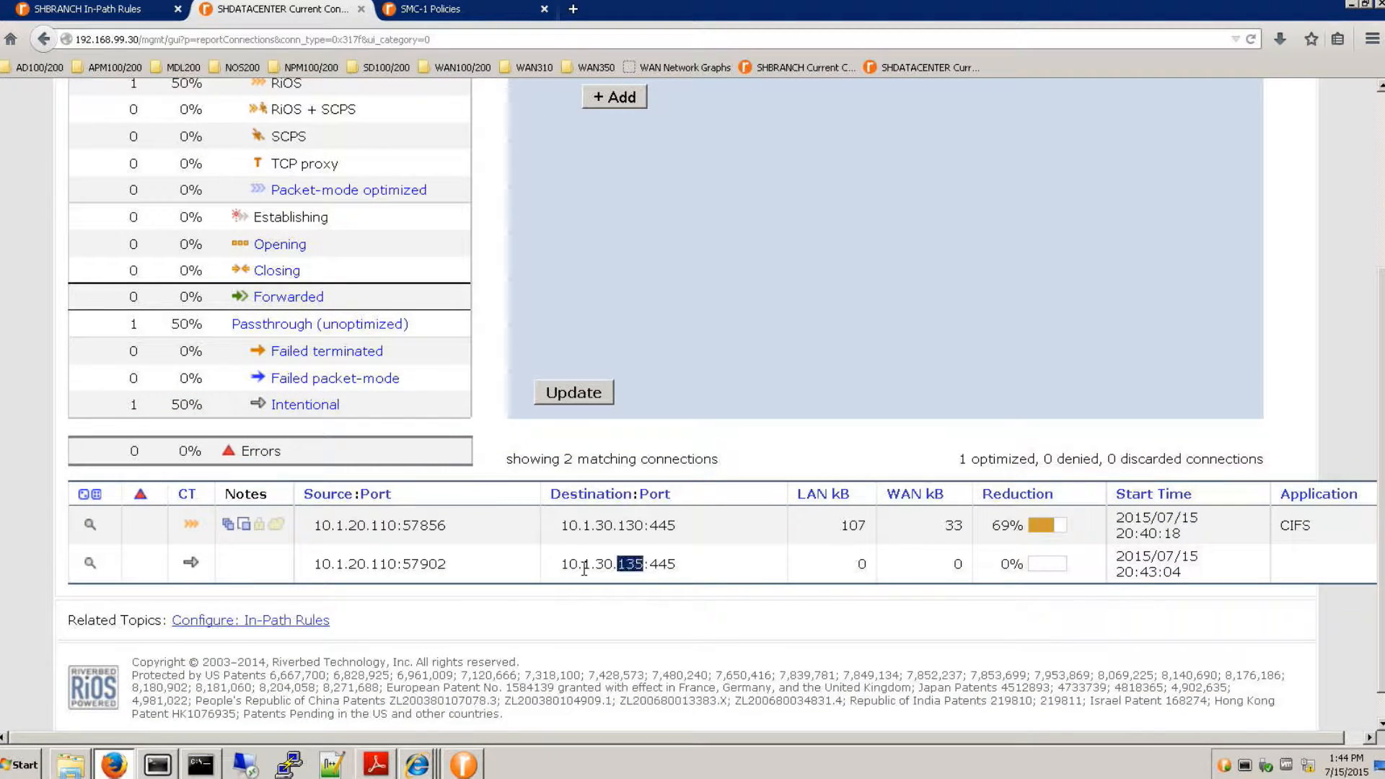
pyautogui.click(90, 564)
pyautogui.scroll(-3, 151, 559)
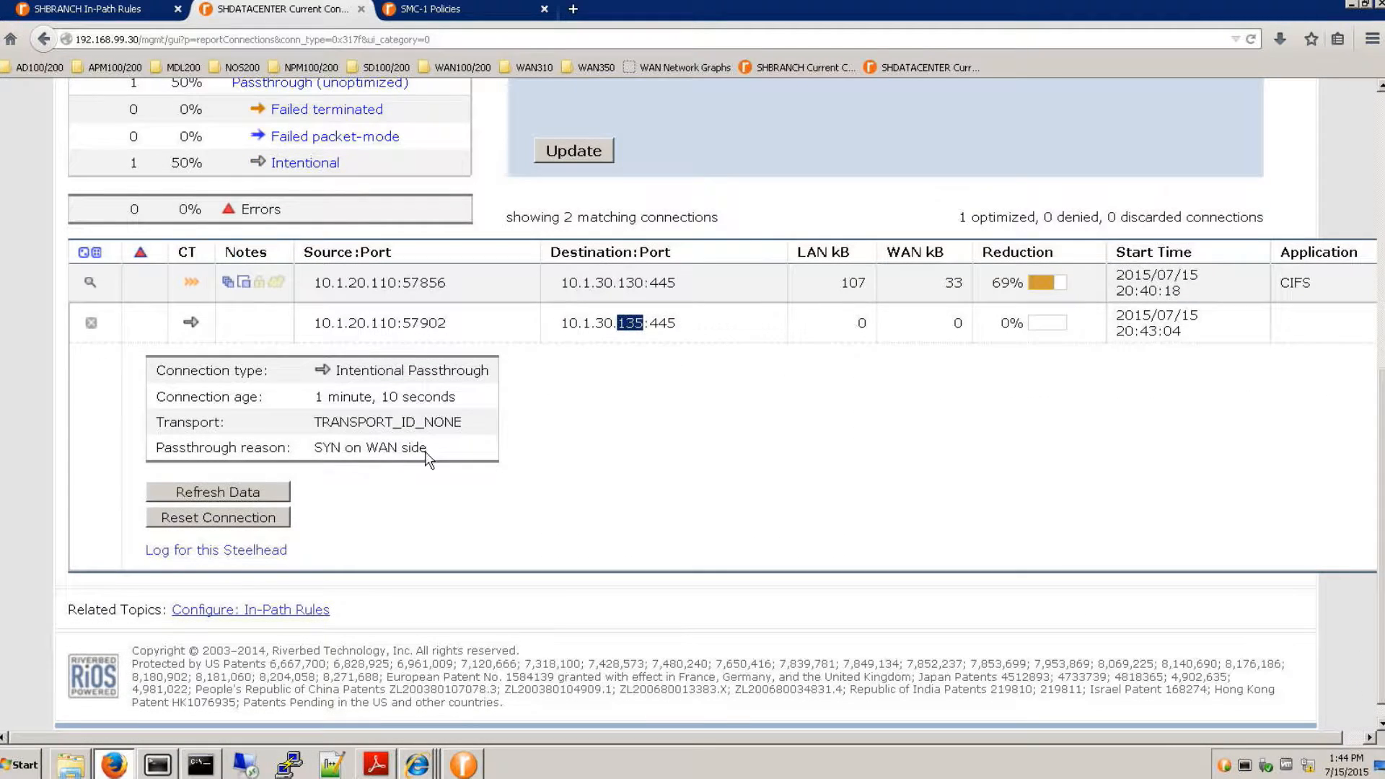
pyautogui.moveTo(427, 448); pyautogui.dragTo(315, 451)
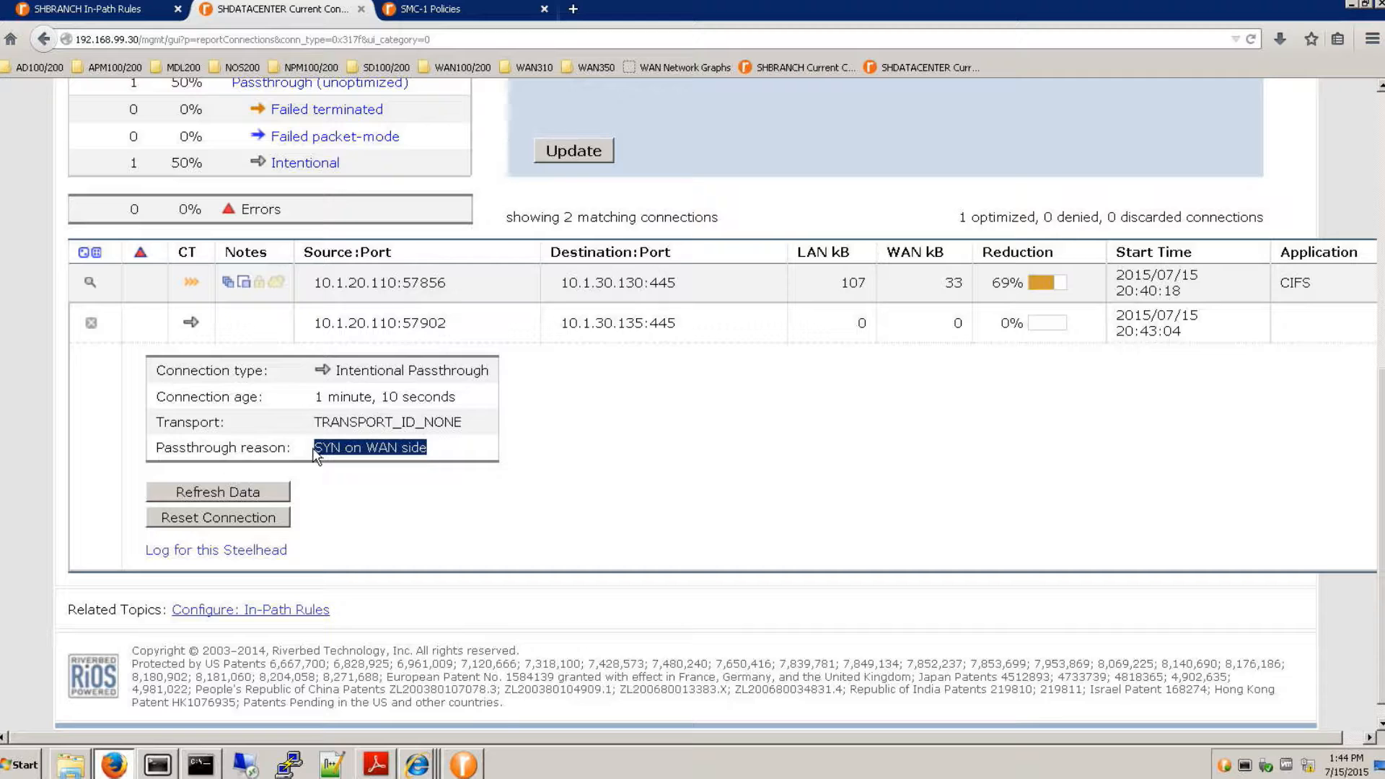
# - Place the Steelhead Mobile Client and Command Prompt side by side and select the 10.1.20.110:57902 connection under ntoskrnl.exe
pyautogui.click(463, 764)
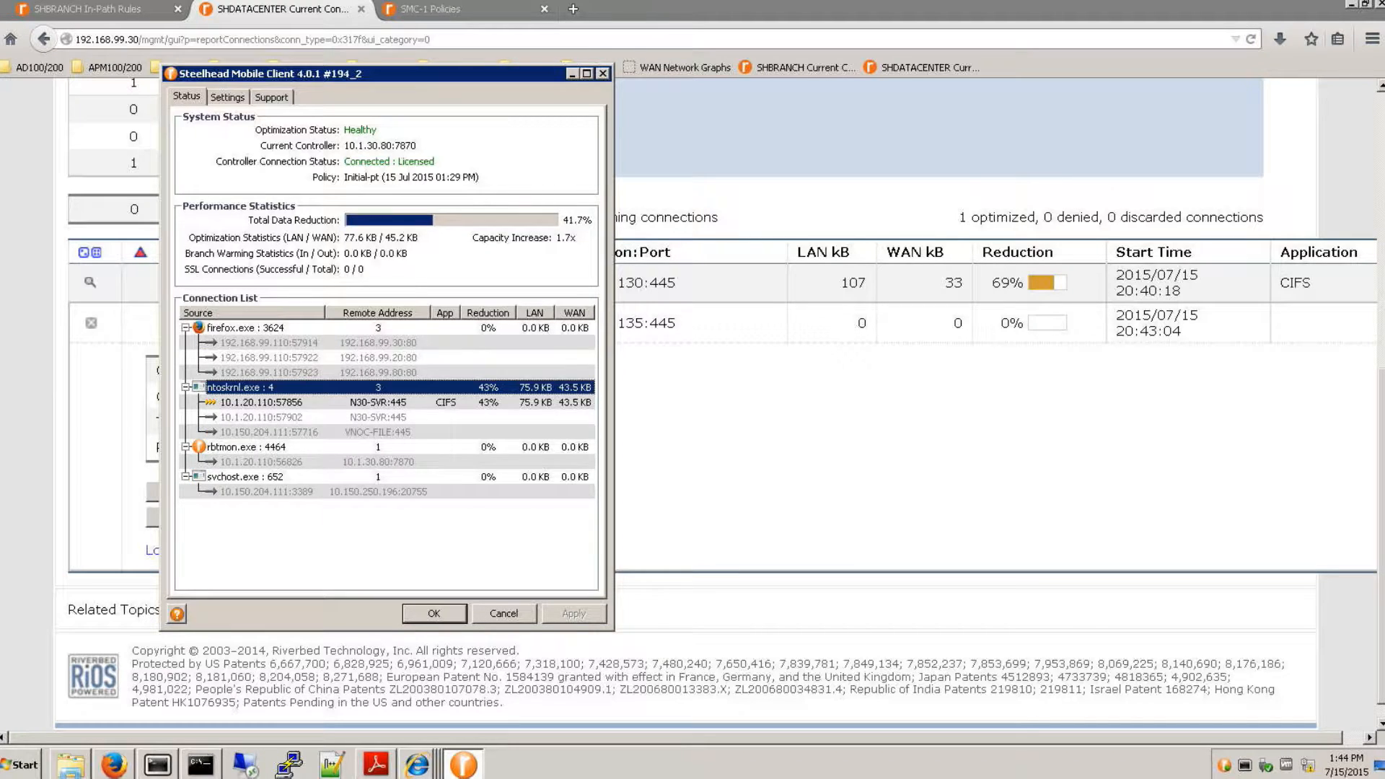
pyautogui.click(201, 764)
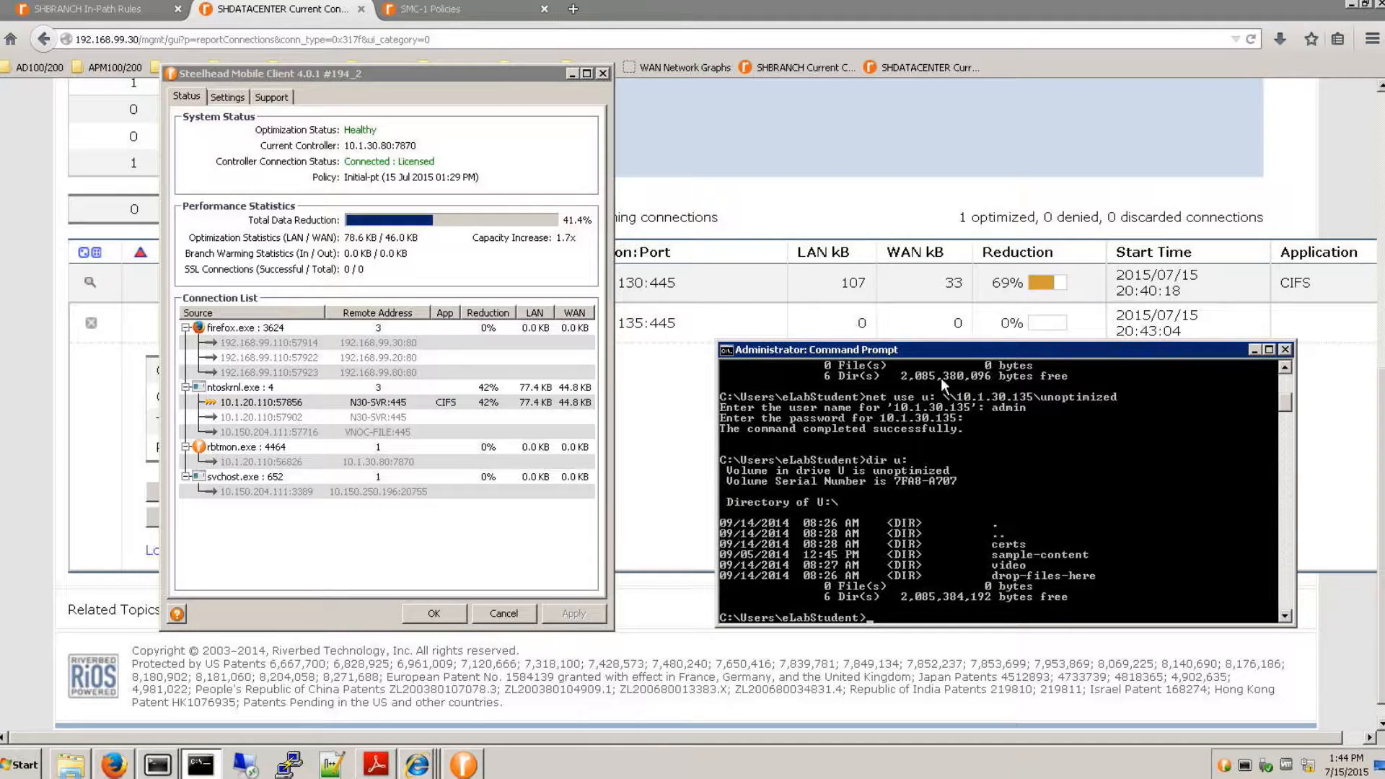
pyautogui.moveTo(828, 348); pyautogui.dragTo(818, 342)
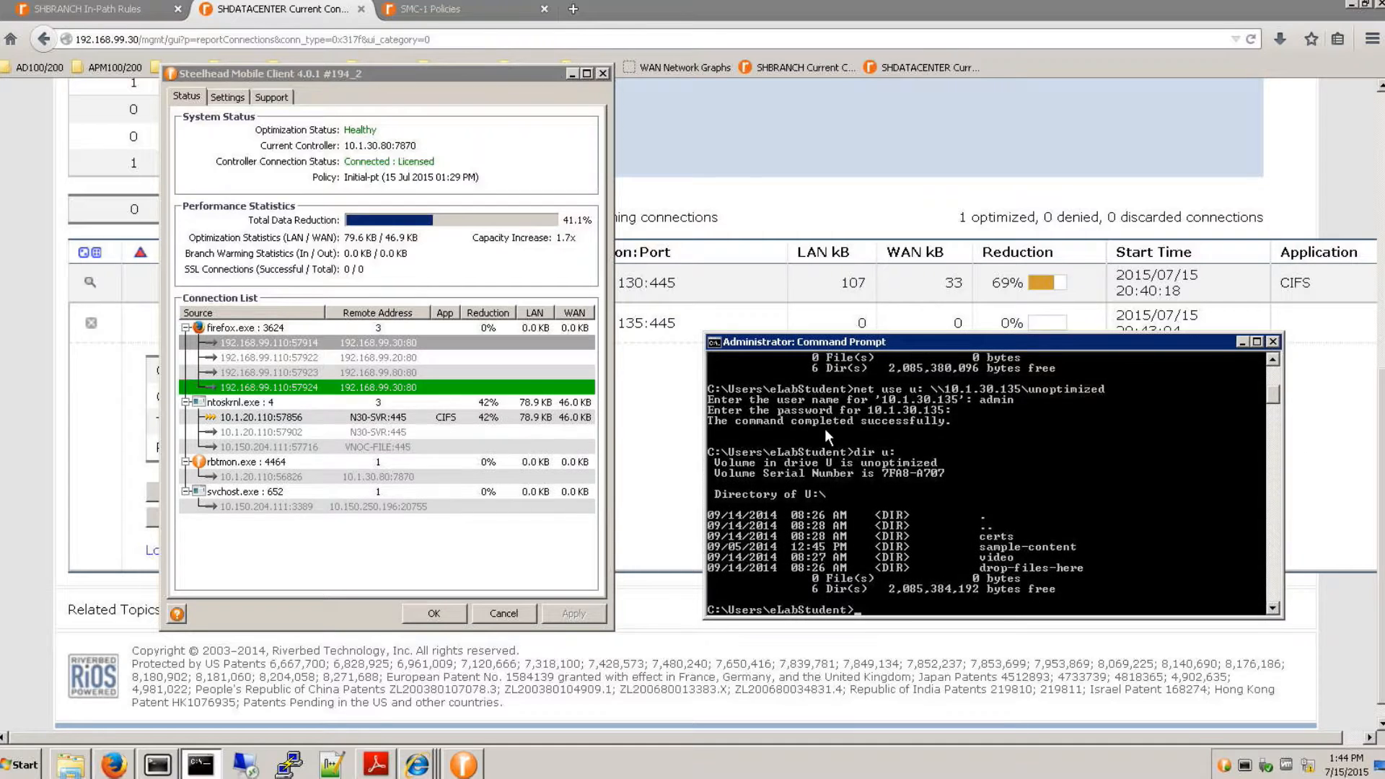
pyautogui.click(252, 402)
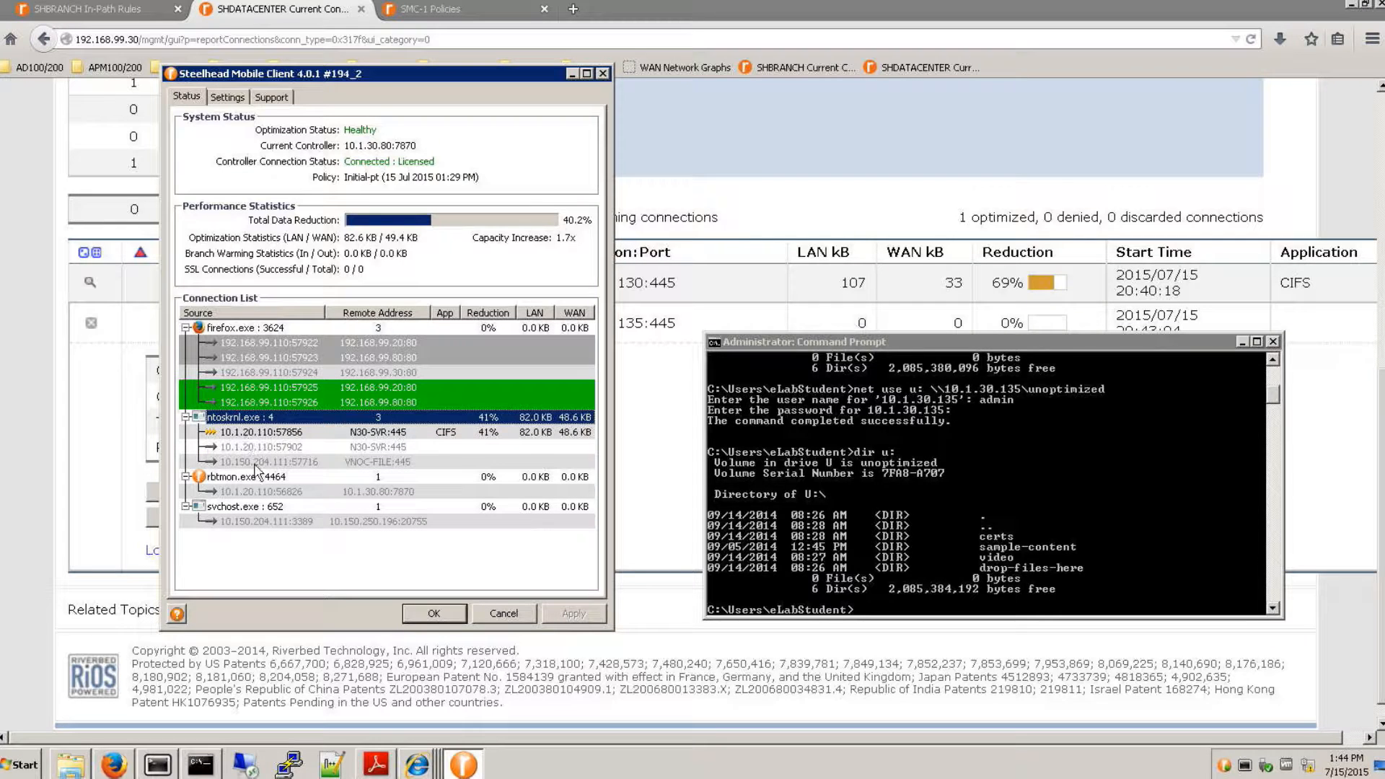
pyautogui.click(275, 449)
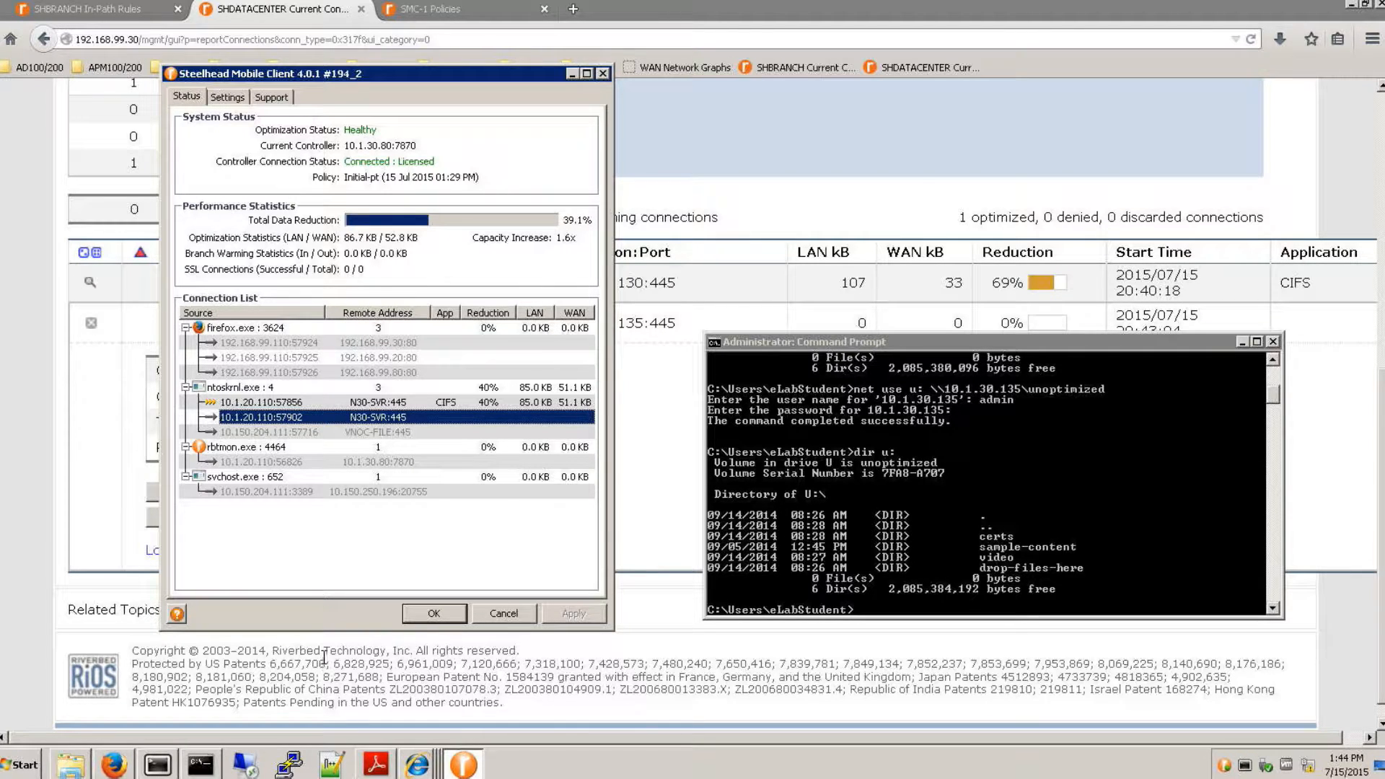
pyautogui.moveTo(418, 769)
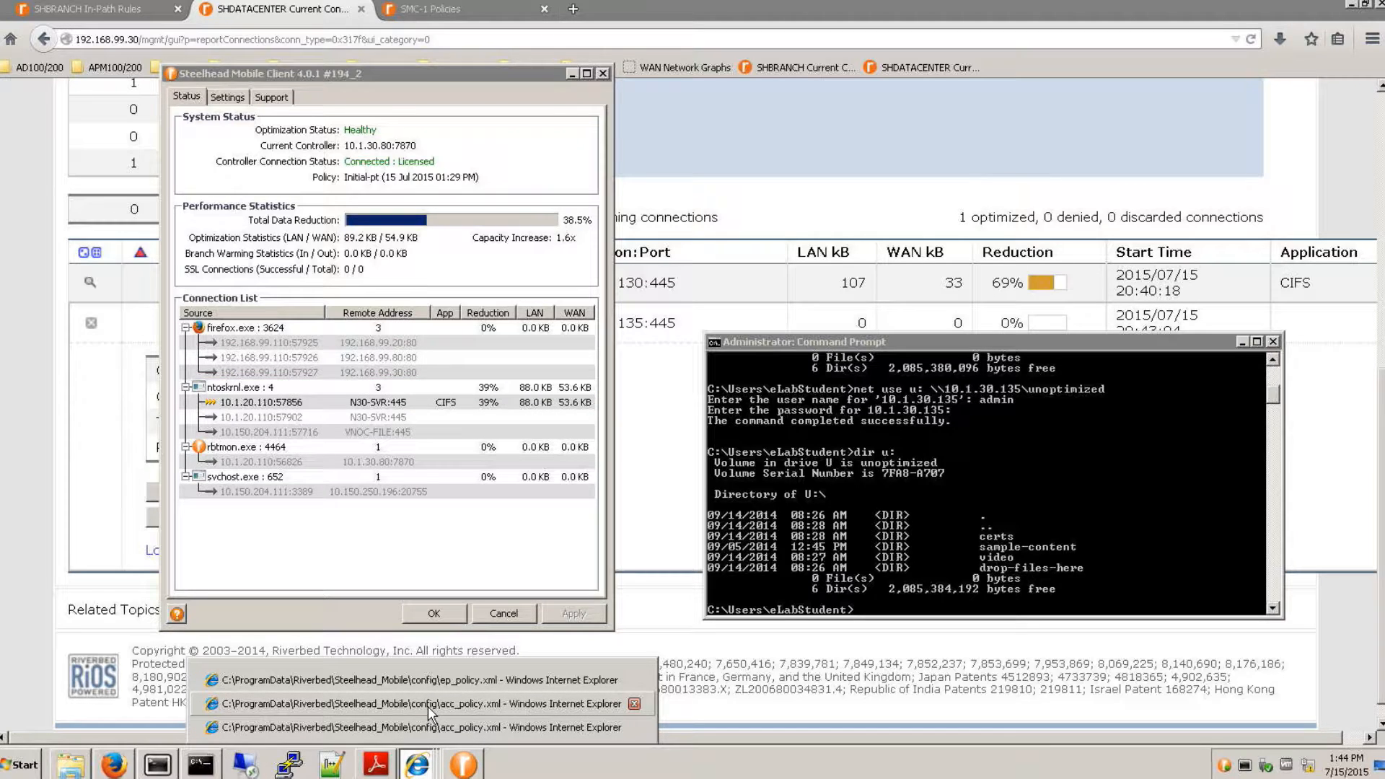
pyautogui.click(427, 705)
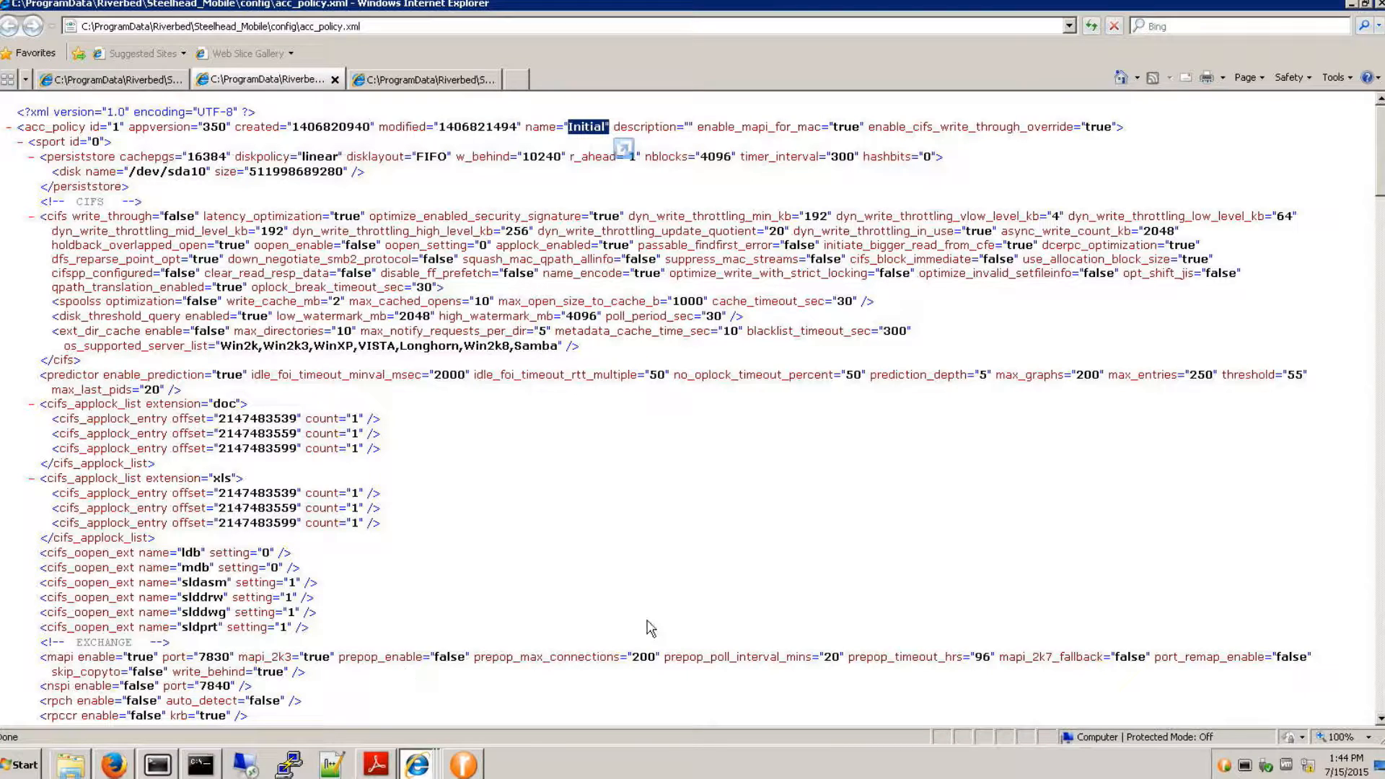
pyautogui.click(1351, 5)
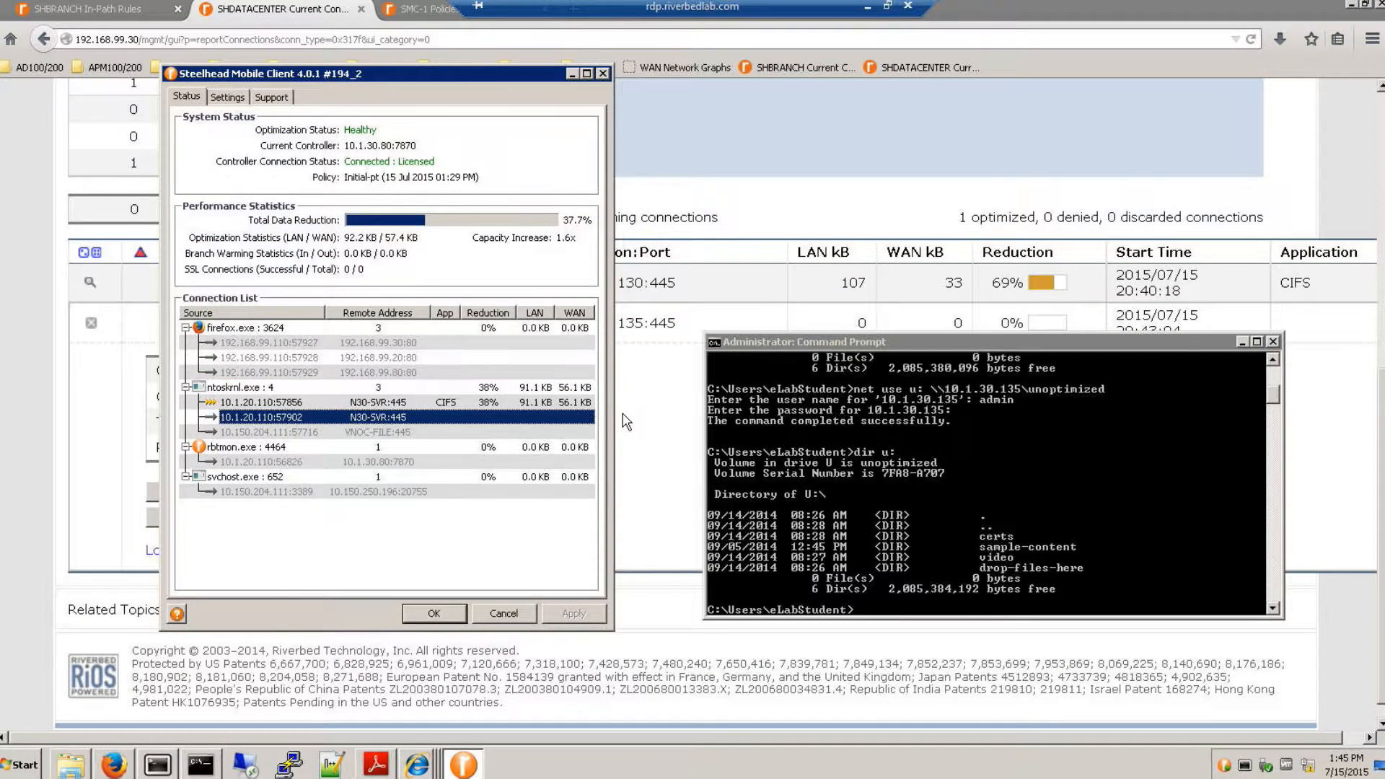
# - Show the in-path rules of the Initial-pt policy on the SMC-1 Mobile Controller
pyautogui.click(432, 9)
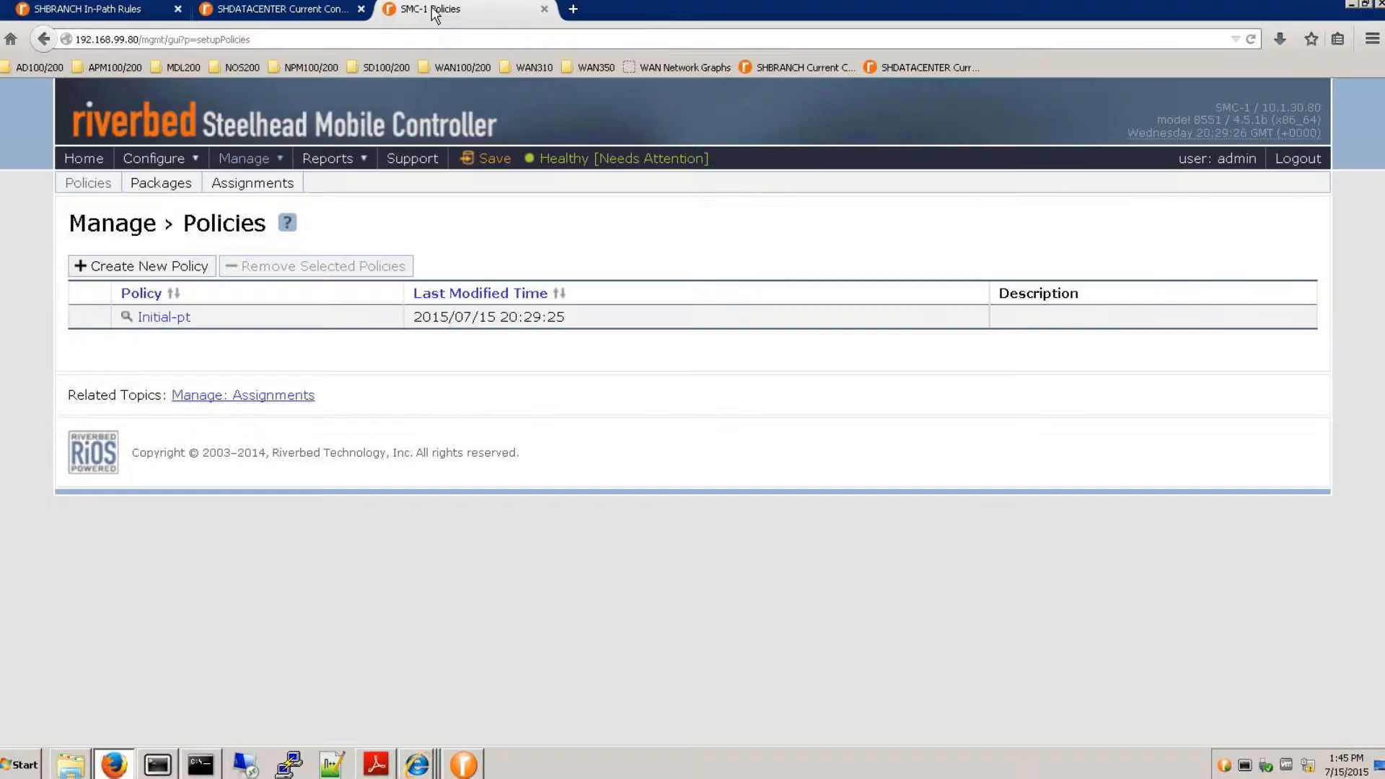
pyautogui.click(126, 316)
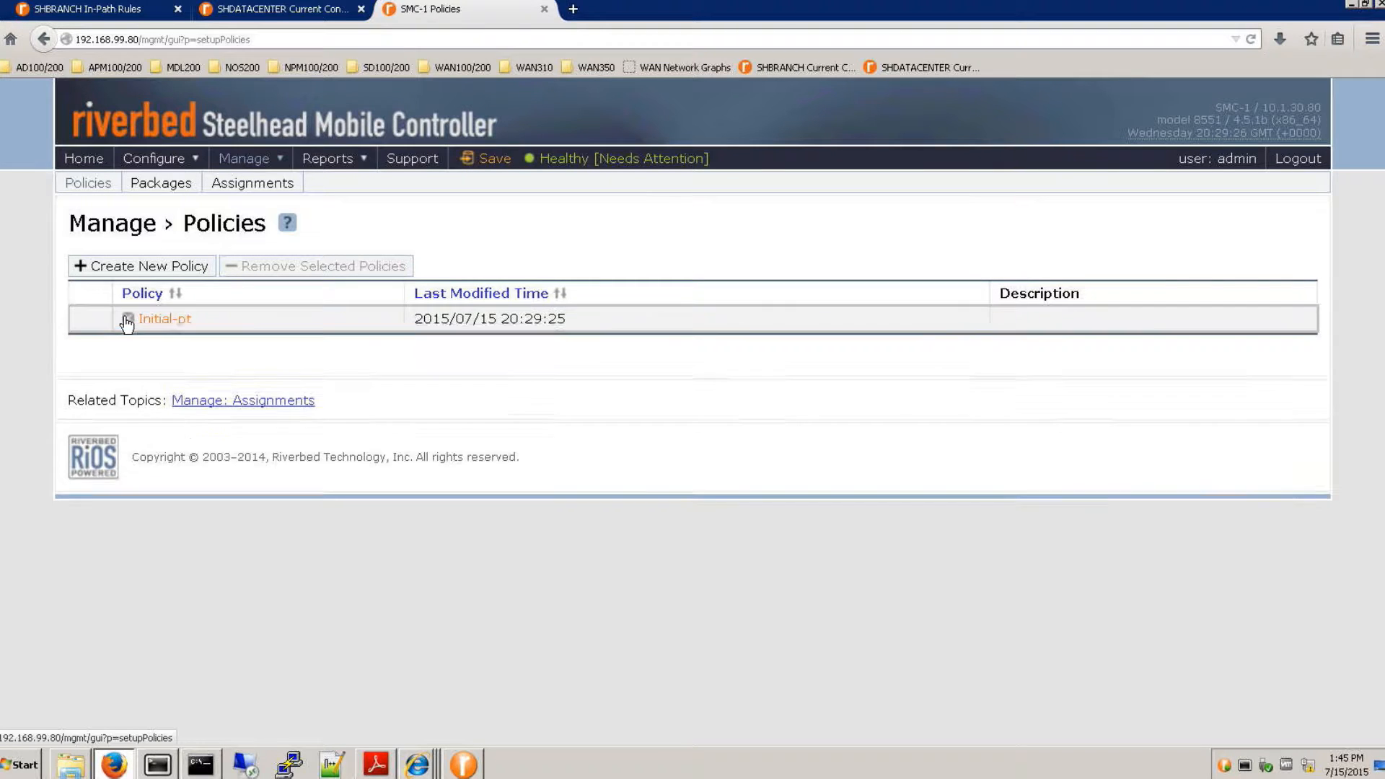
pyautogui.click(332, 346)
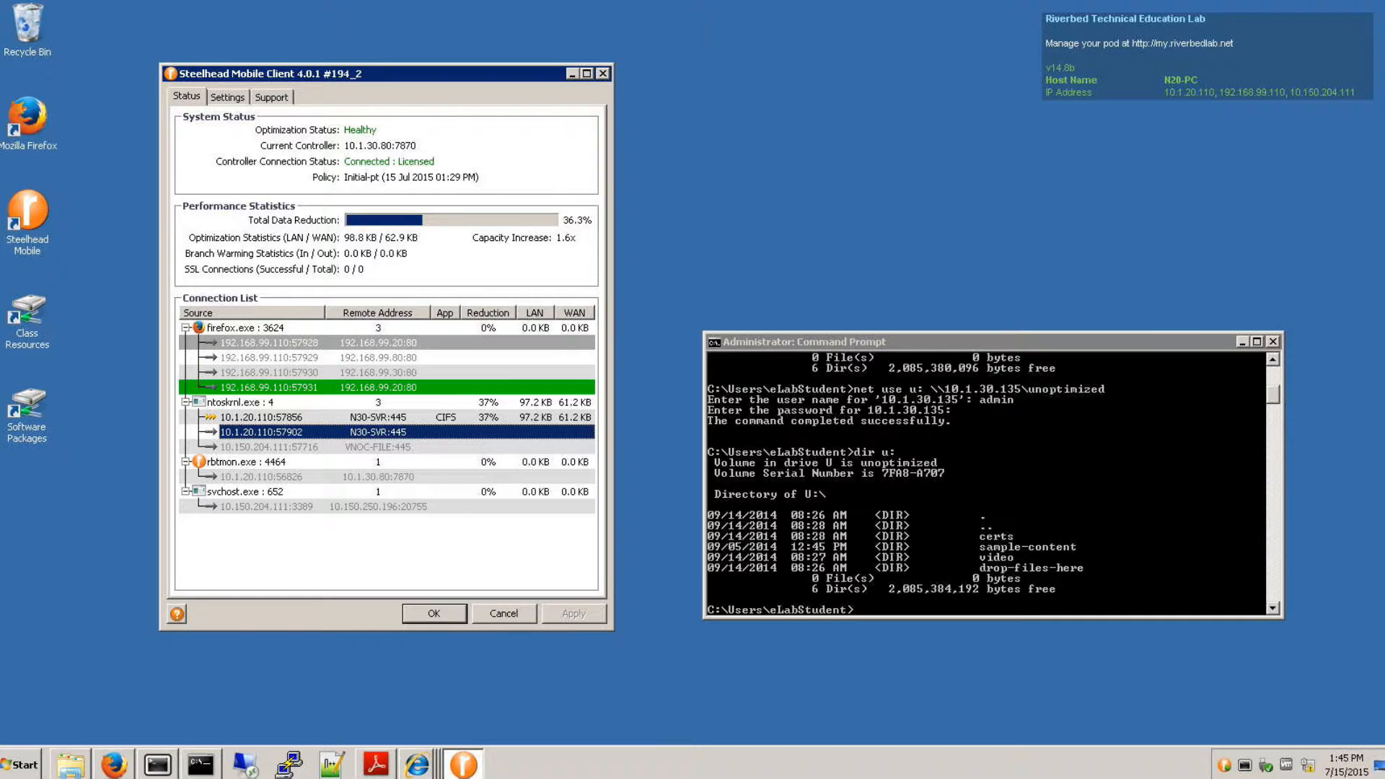
# - Switch to the lab PDF in Adobe Reader and trace the traffic path from the N20 Branch through RTR-WS to the N30 Datacenter servers
pyautogui.click(376, 764)
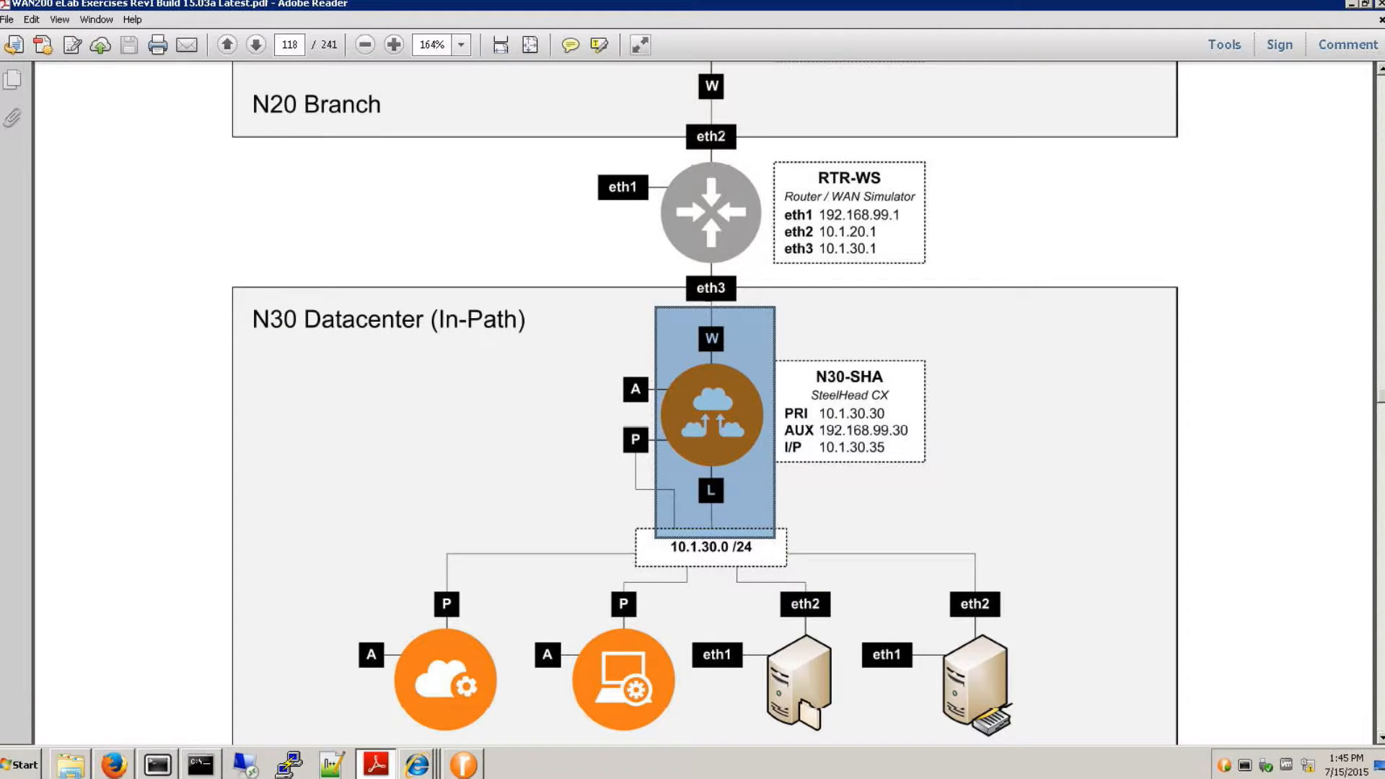
pyautogui.moveTo(691, 109); pyautogui.dragTo(730, 356)
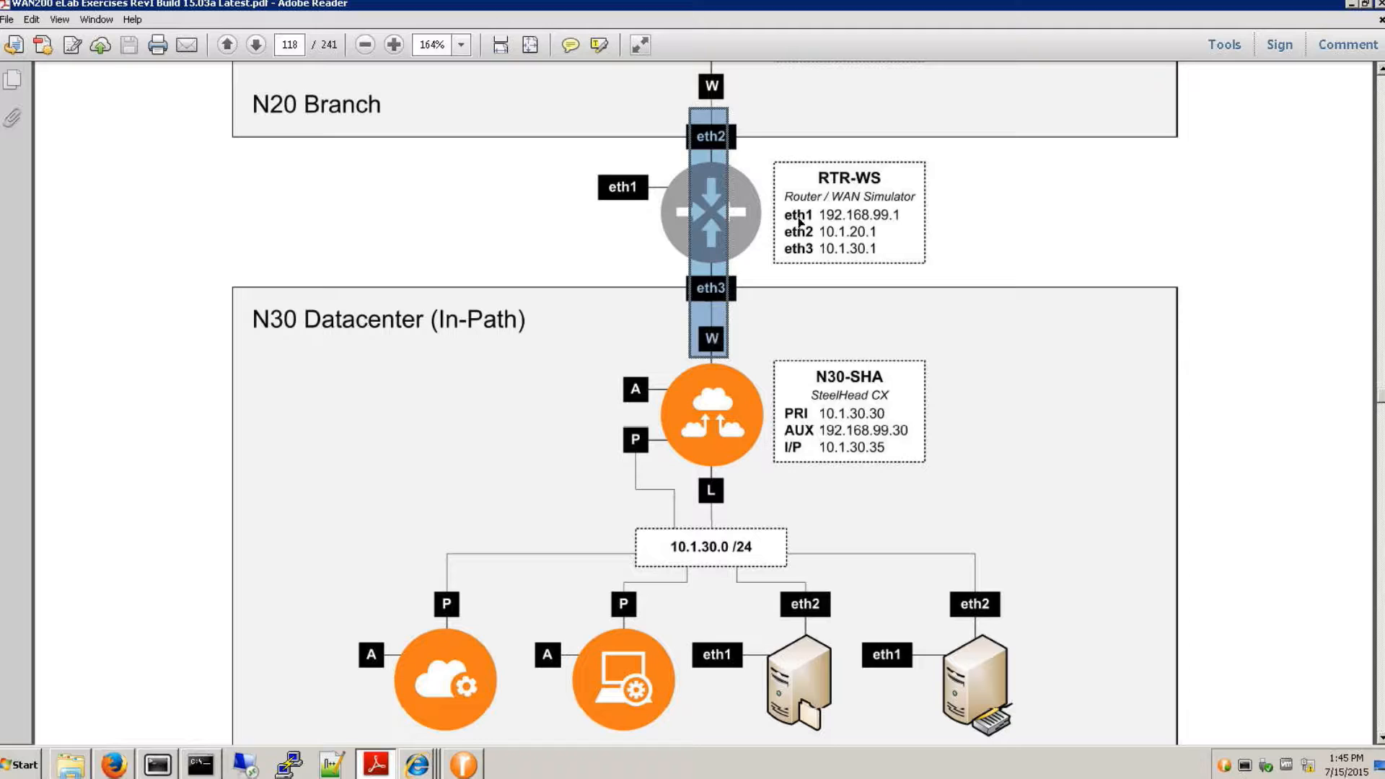
pyautogui.click(958, 207)
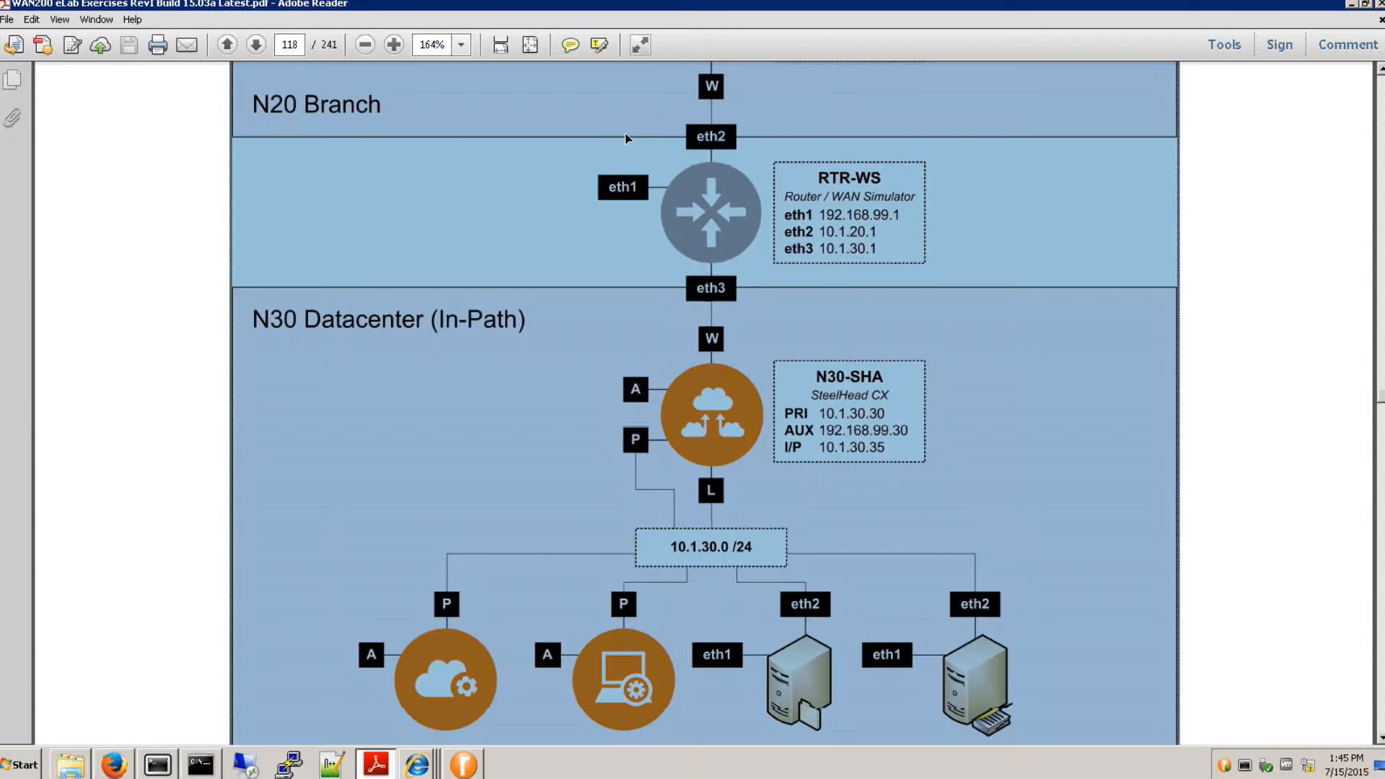
pyautogui.click(1240, 217)
pyautogui.moveTo(707, 145); pyautogui.dragTo(733, 75)
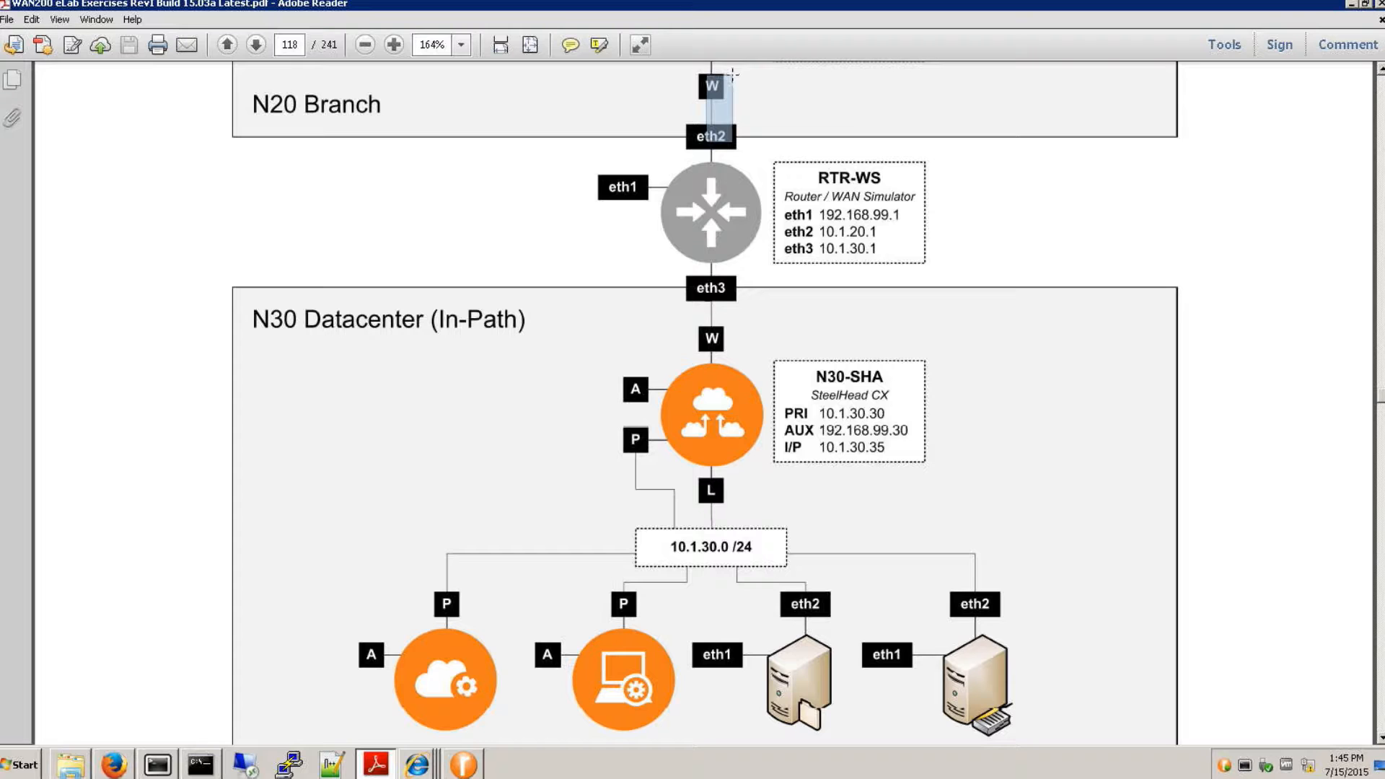
pyautogui.moveTo(733, 74); pyautogui.dragTo(794, 656)
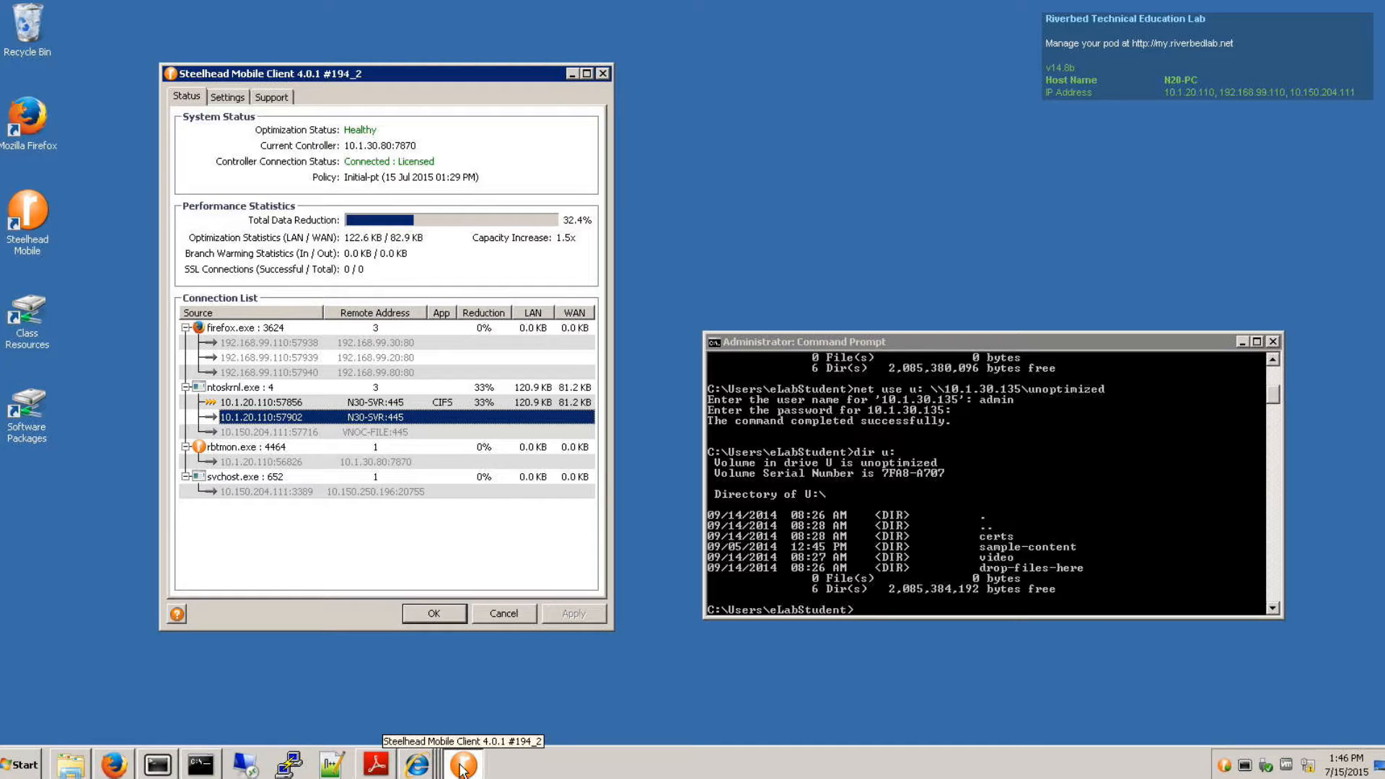
# - Select the 10.1.20.110:57856 connection in the Steelhead Mobile Client and review the Current Connections report on SHDATACENTER in Firefox
pyautogui.click(225, 402)
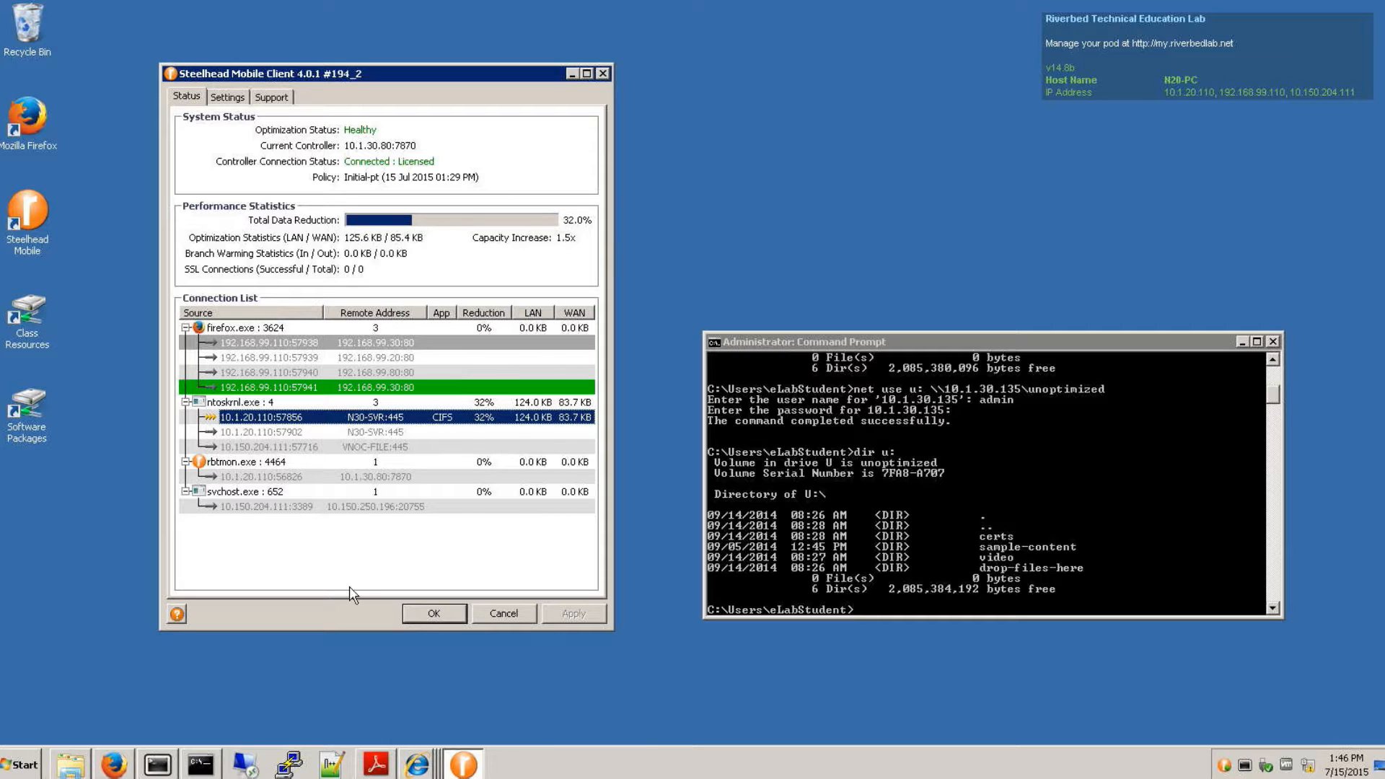
pyautogui.click(114, 765)
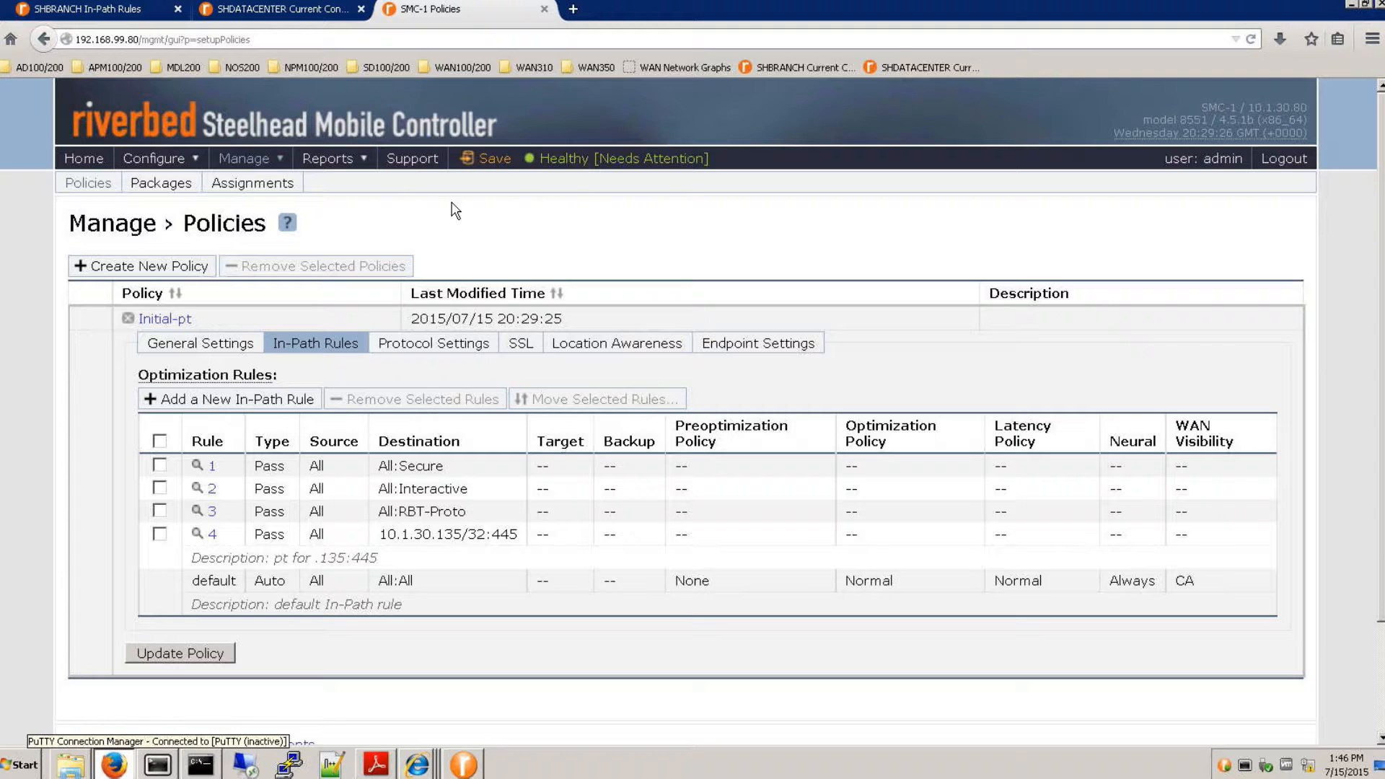
pyautogui.click(261, 12)
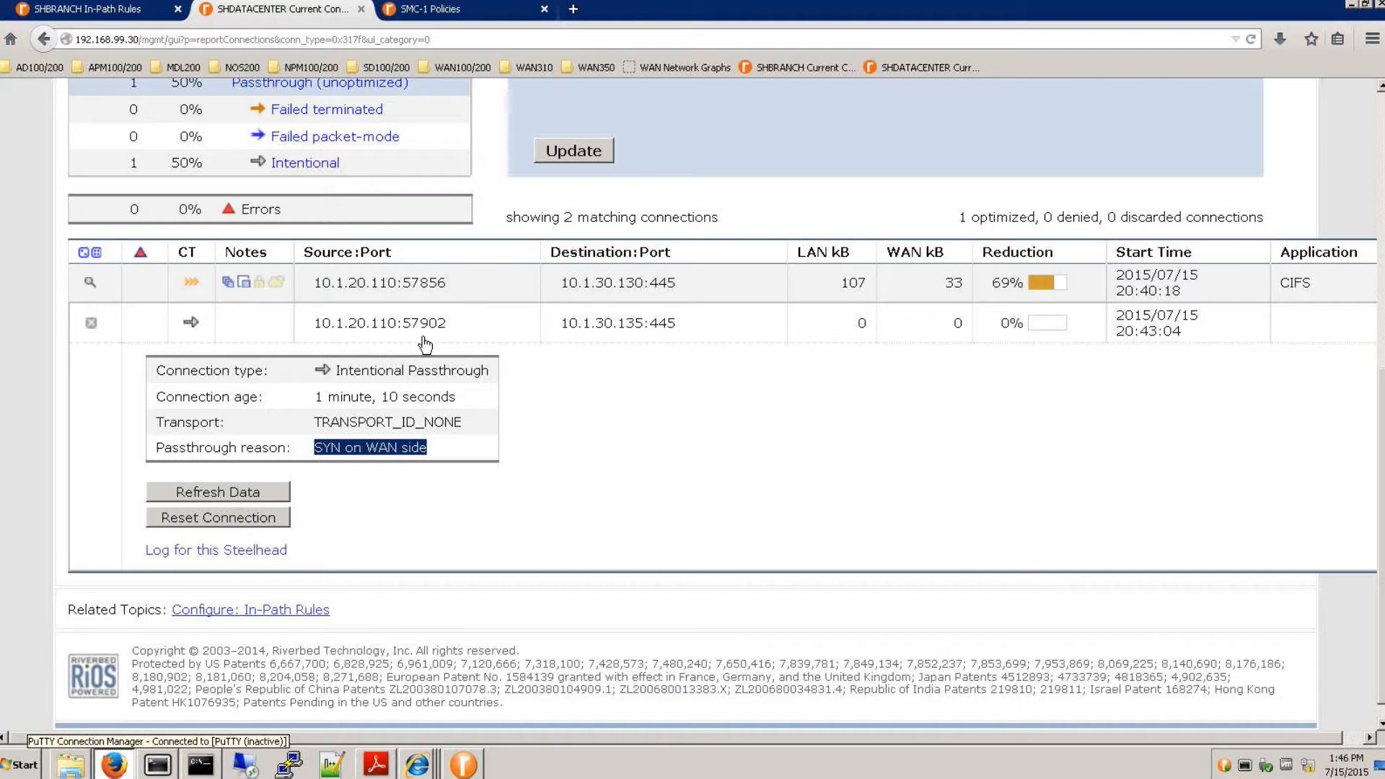
pyautogui.scroll(7, 662, 531)
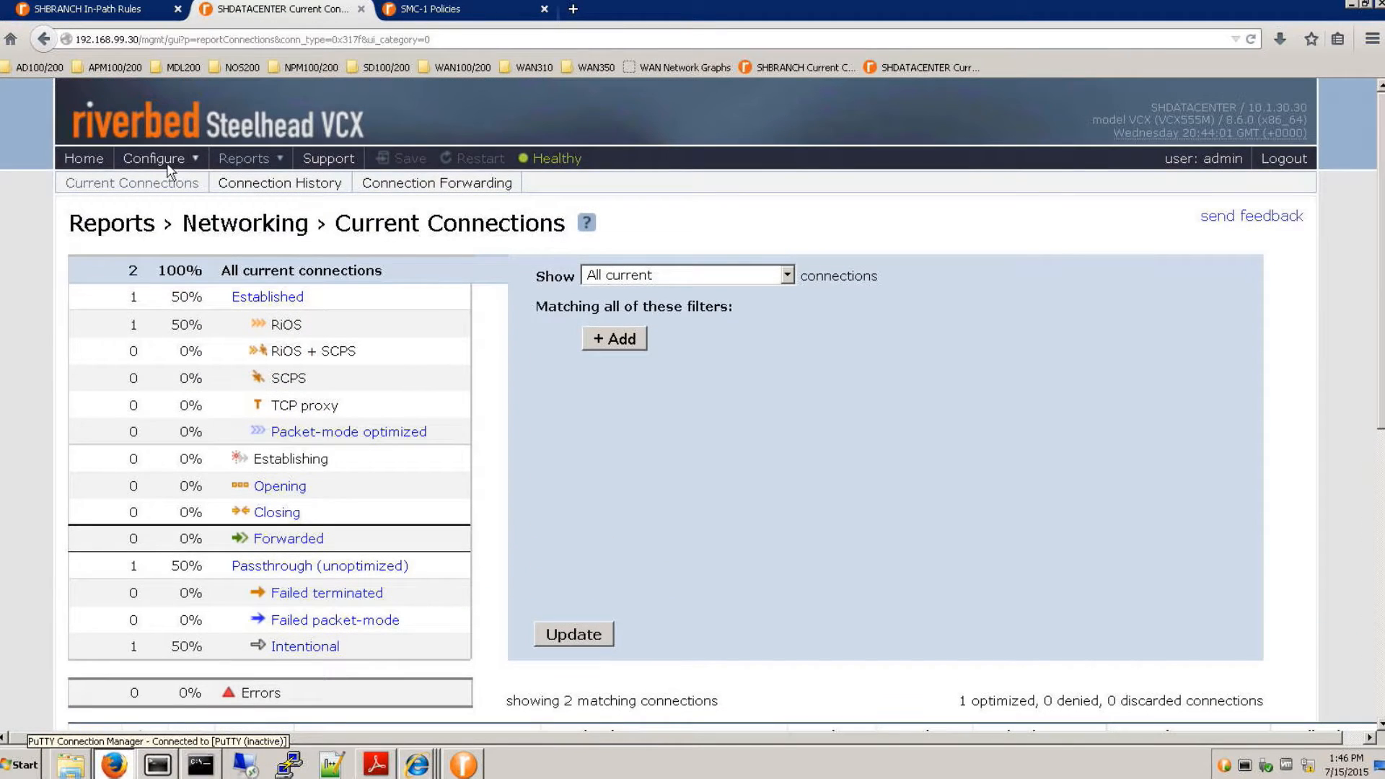
# - Examine the licenses and hardware specification connection limits of SHDATACENTER, and return to the Steelhead Mobile Client
pyautogui.click(267, 163)
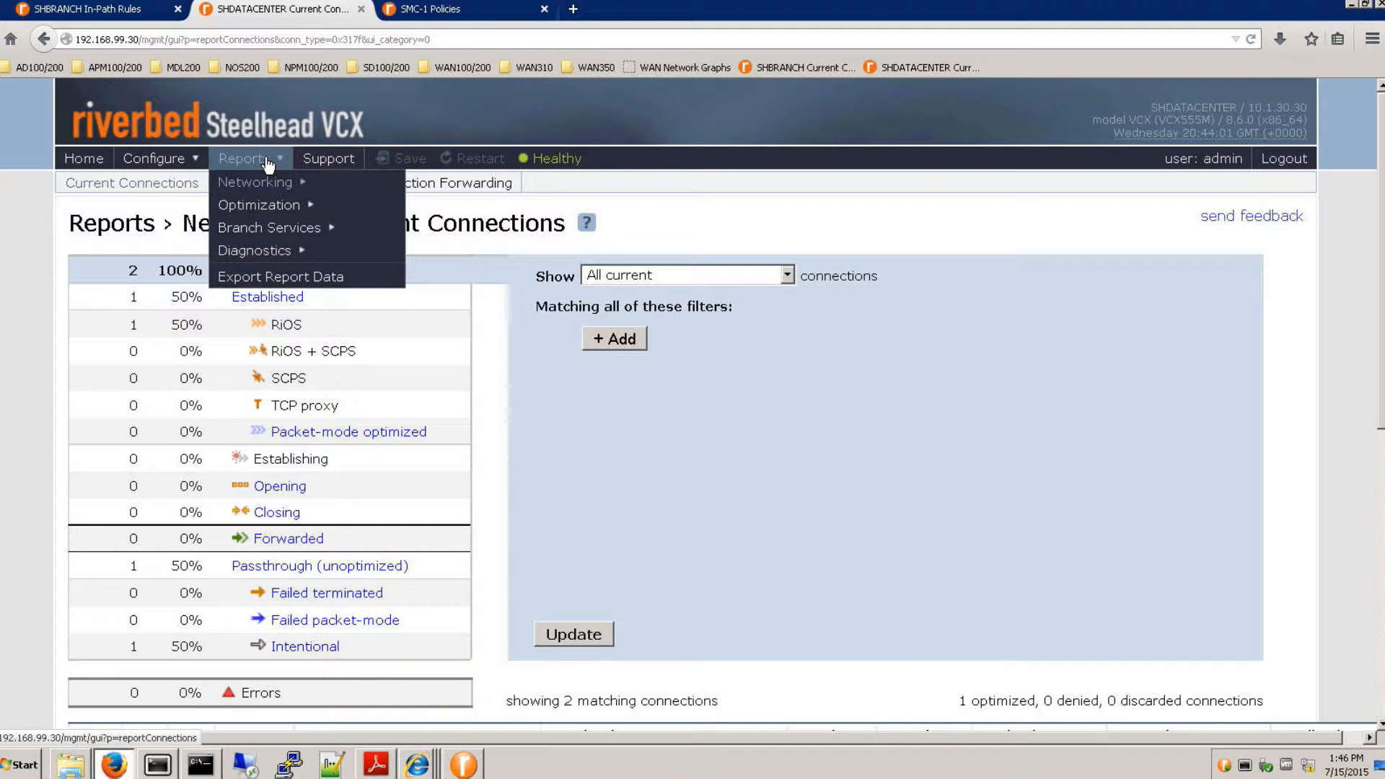
pyautogui.moveTo(340, 194)
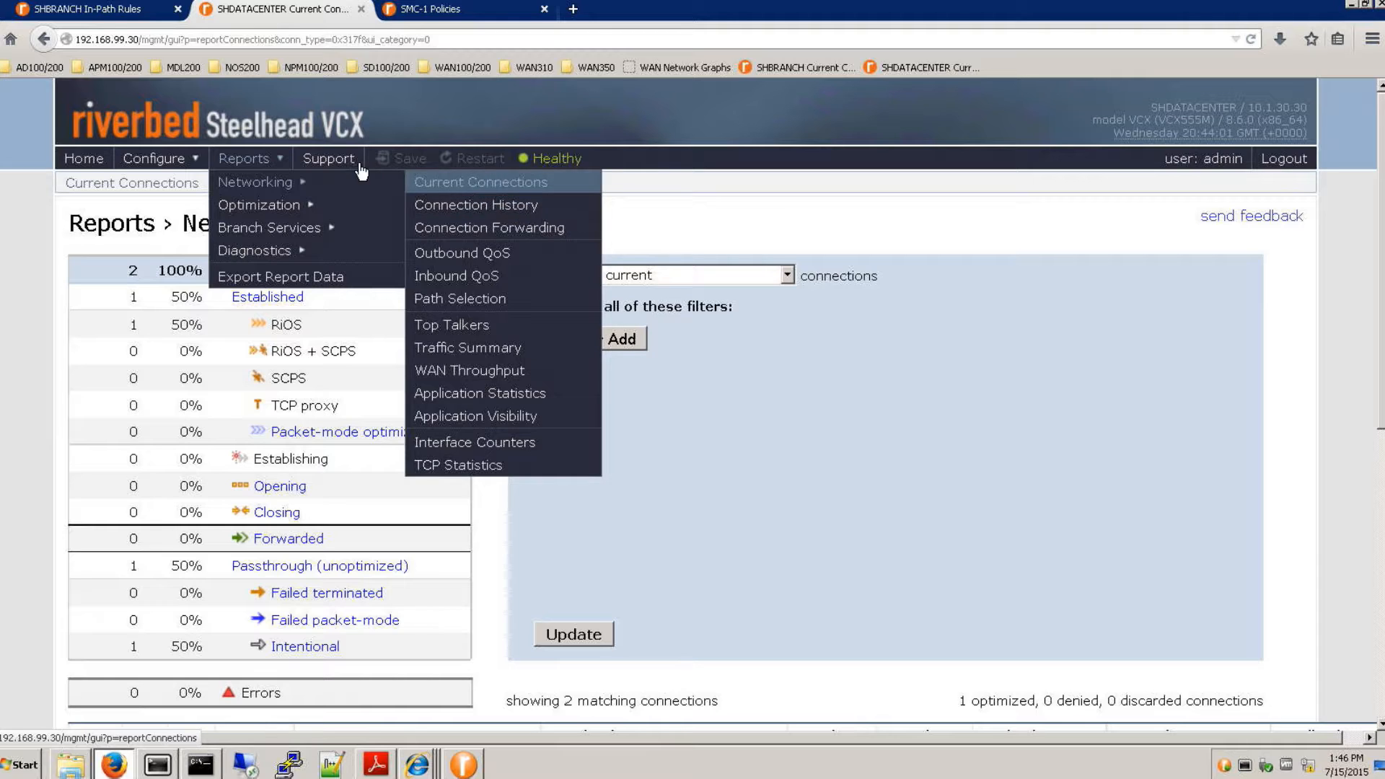
pyautogui.moveTo(186, 156)
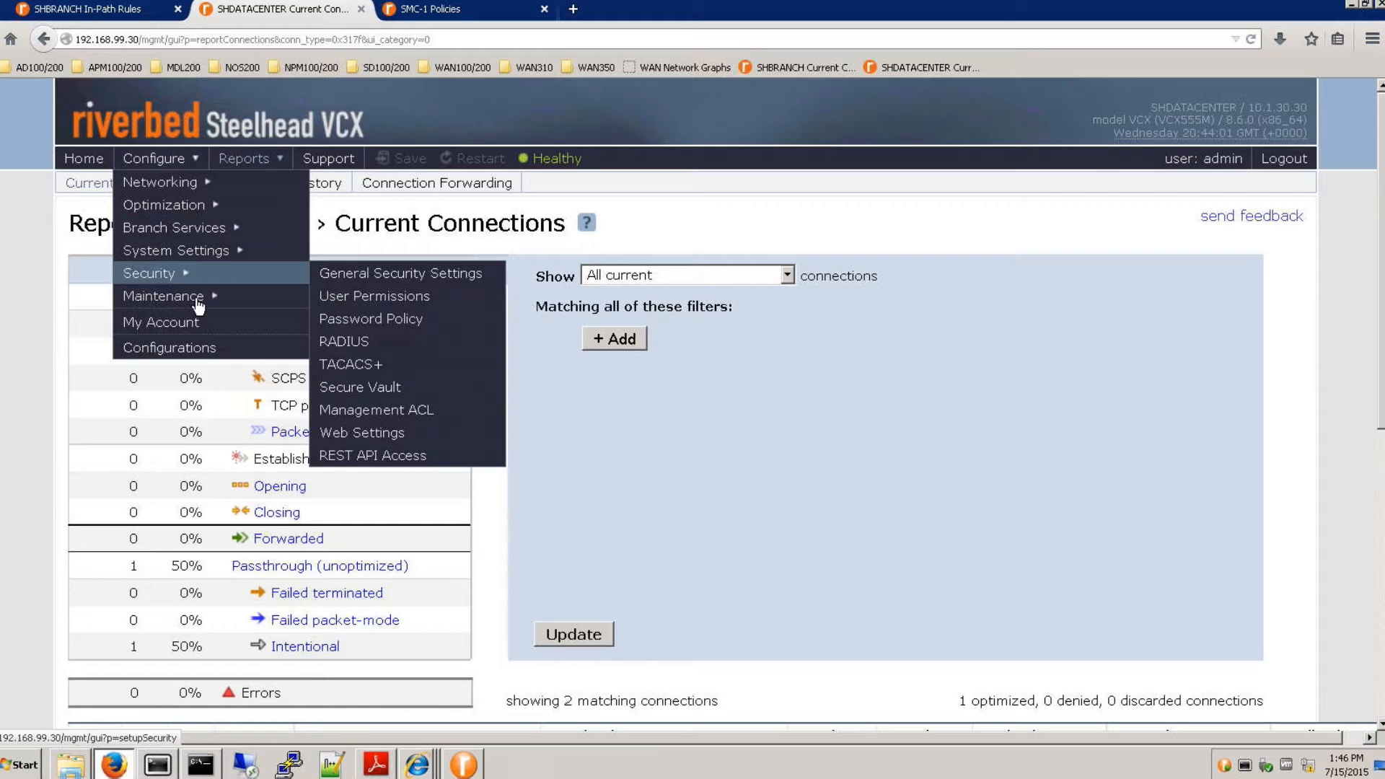
pyautogui.moveTo(195, 297)
pyautogui.click(361, 343)
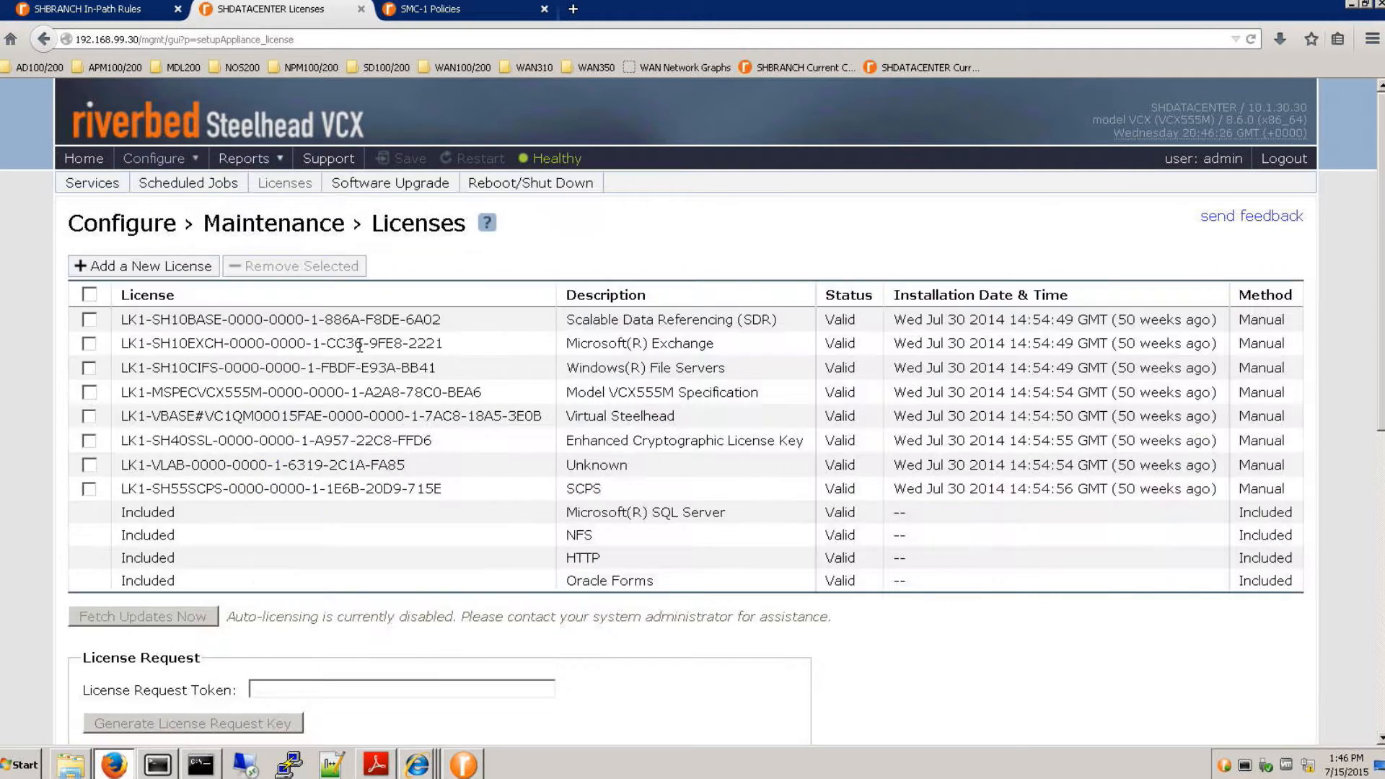
pyautogui.scroll(-3, 658, 561)
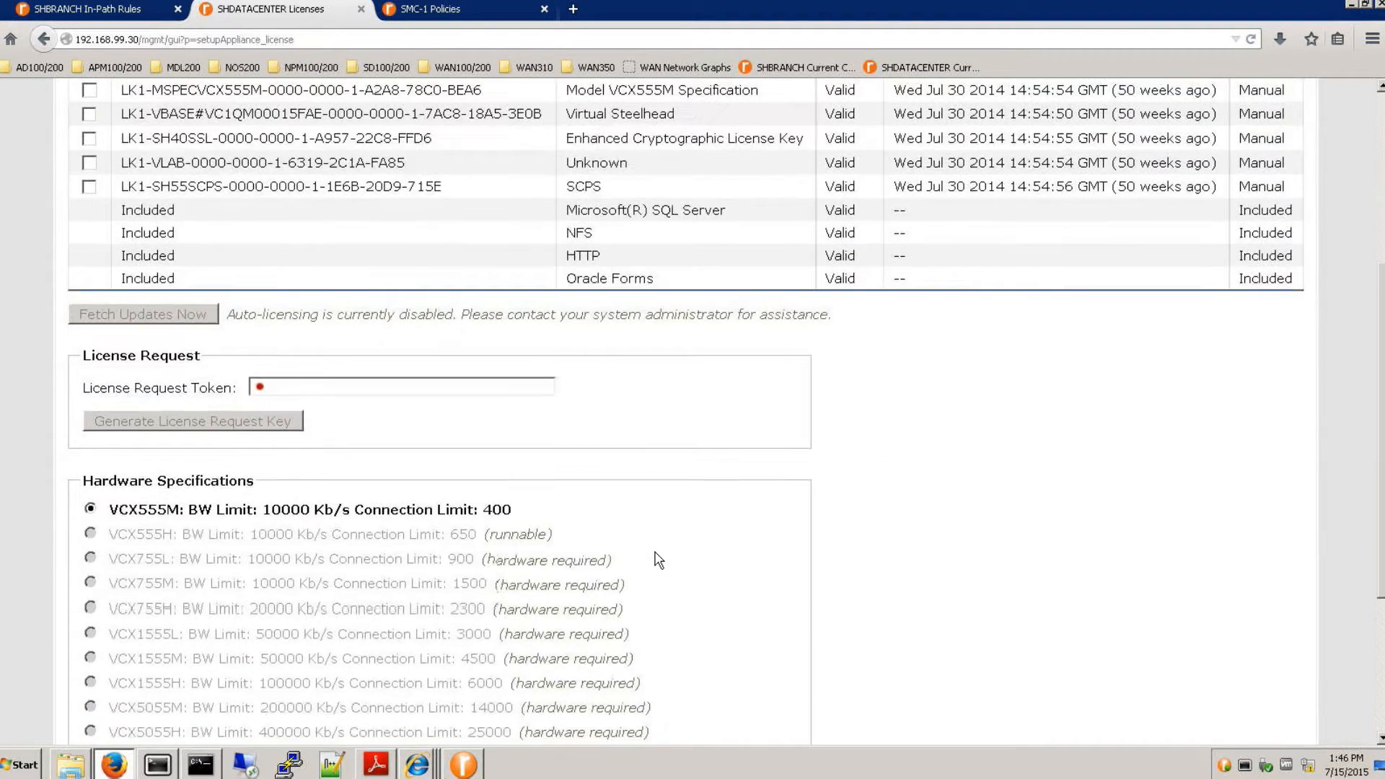
pyautogui.scroll(-3, 658, 561)
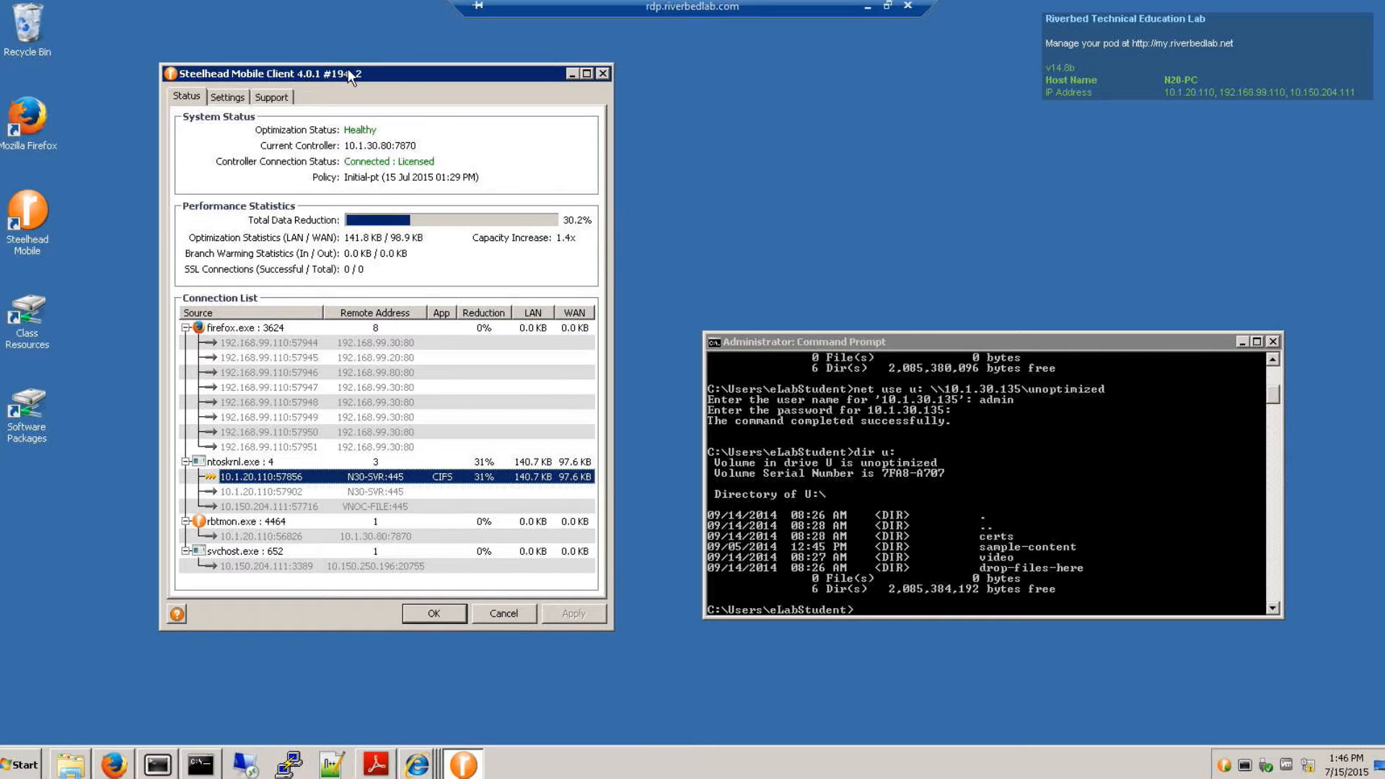
pyautogui.moveTo(346, 70); pyautogui.dragTo(331, 70)
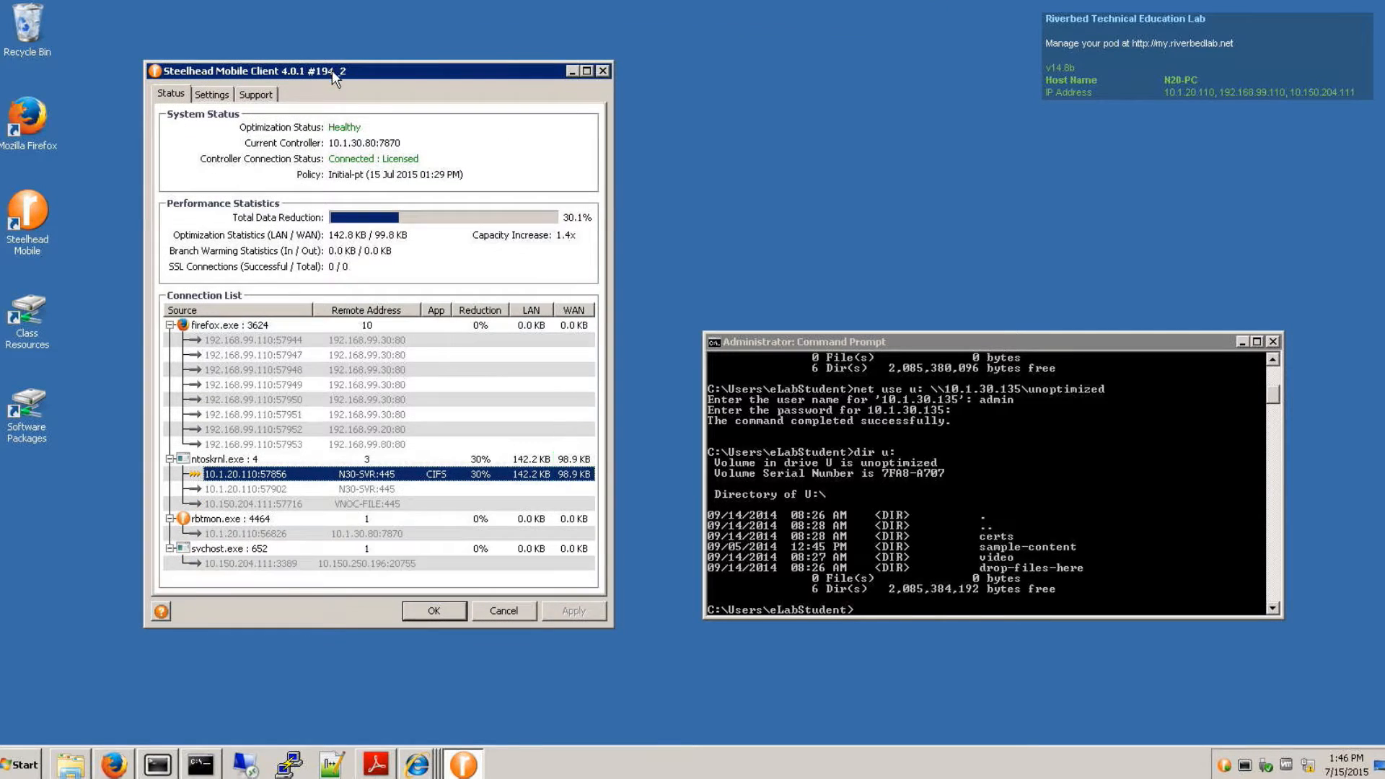